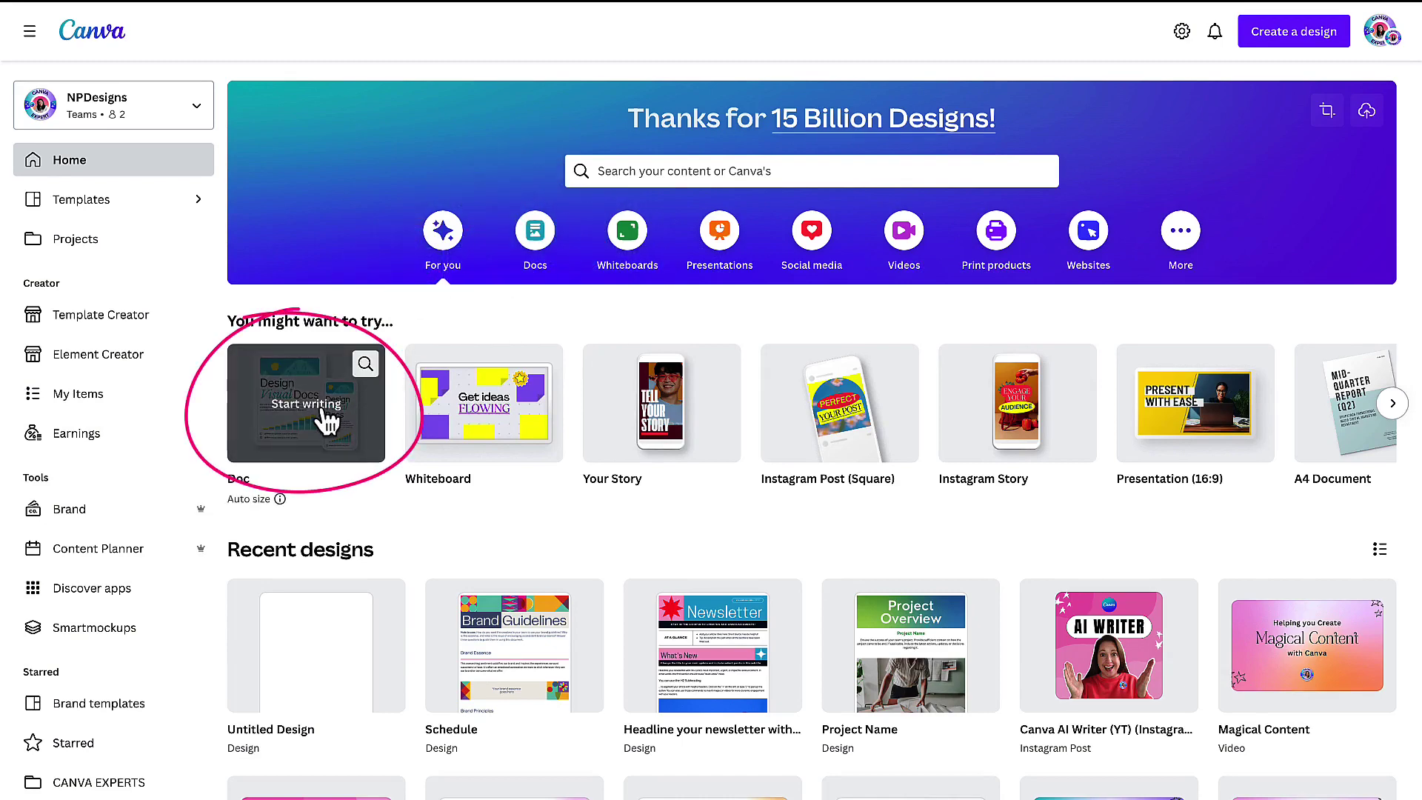
Clear the placeholder quote and attribution, keeping TAN Garland at size 32
left_click(322, 409)
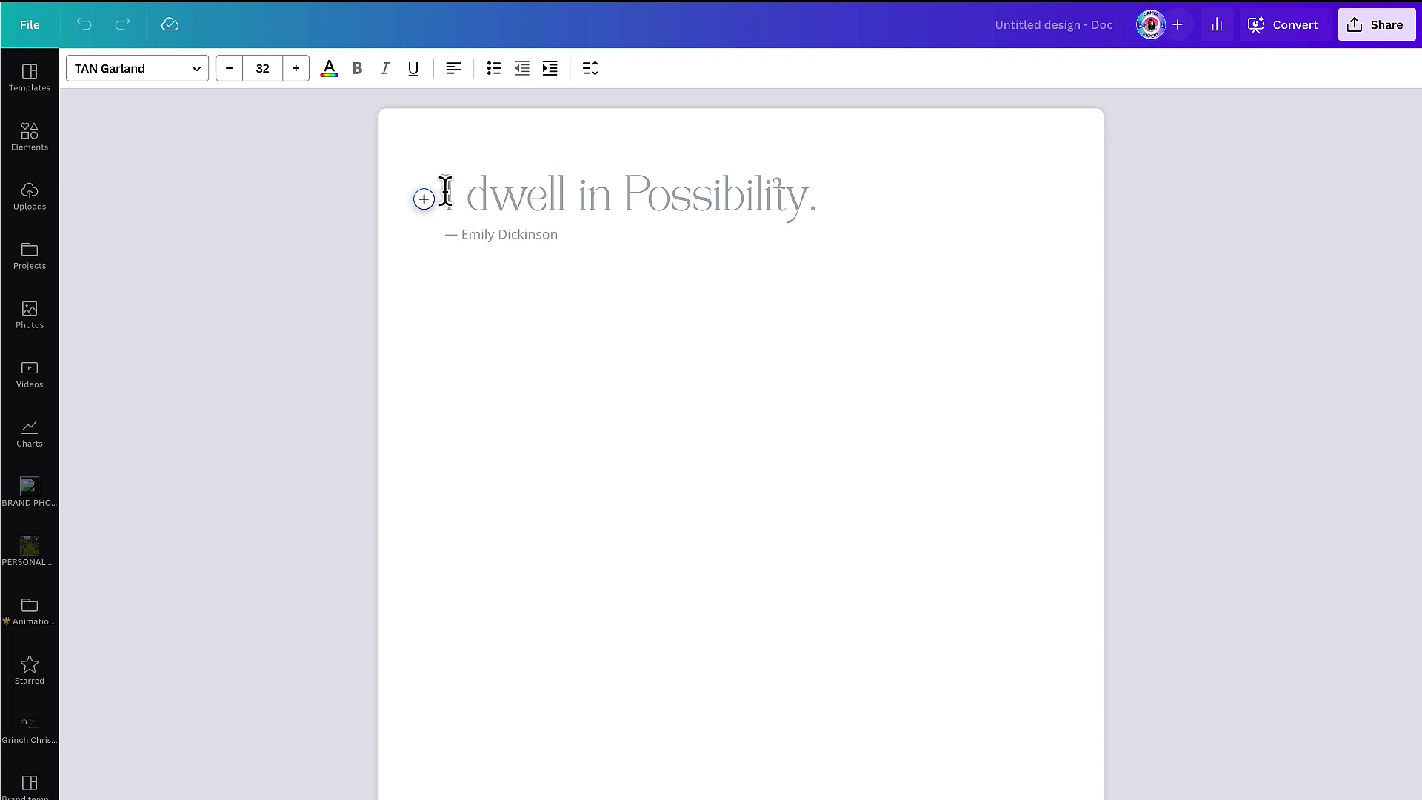
type("Just start typing...")
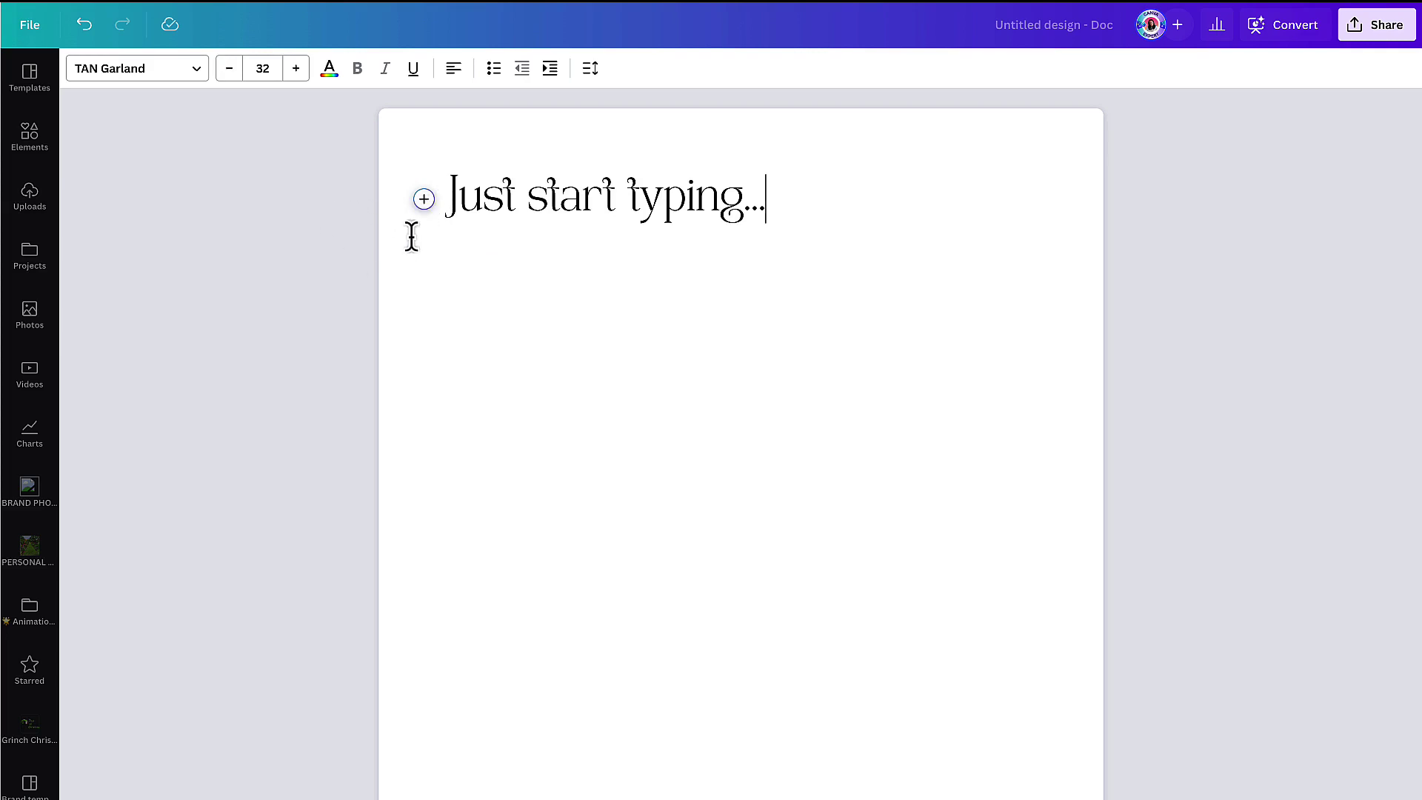
Open the title's font list and keep the current Brand Kit selected
left_click(198, 71)
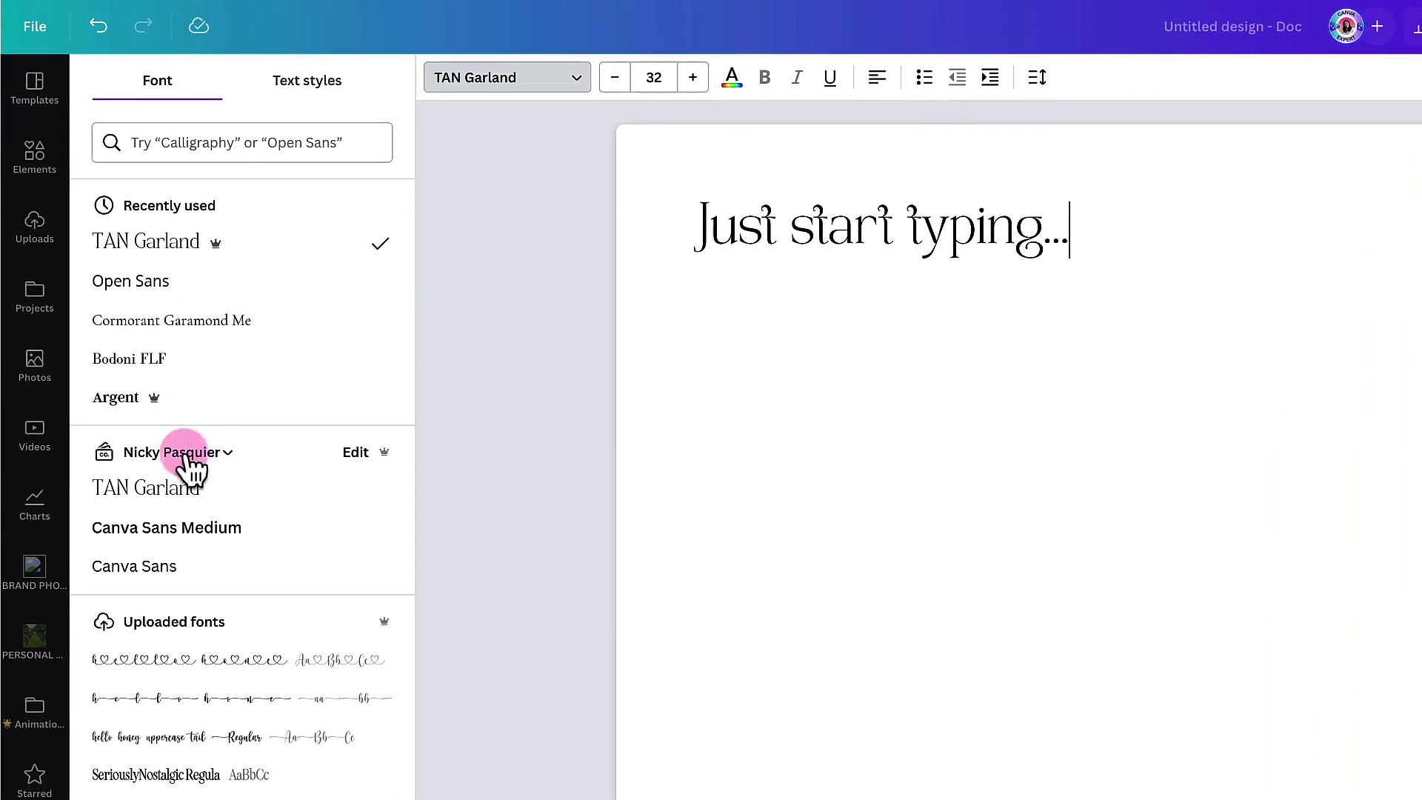
left_click(230, 453)
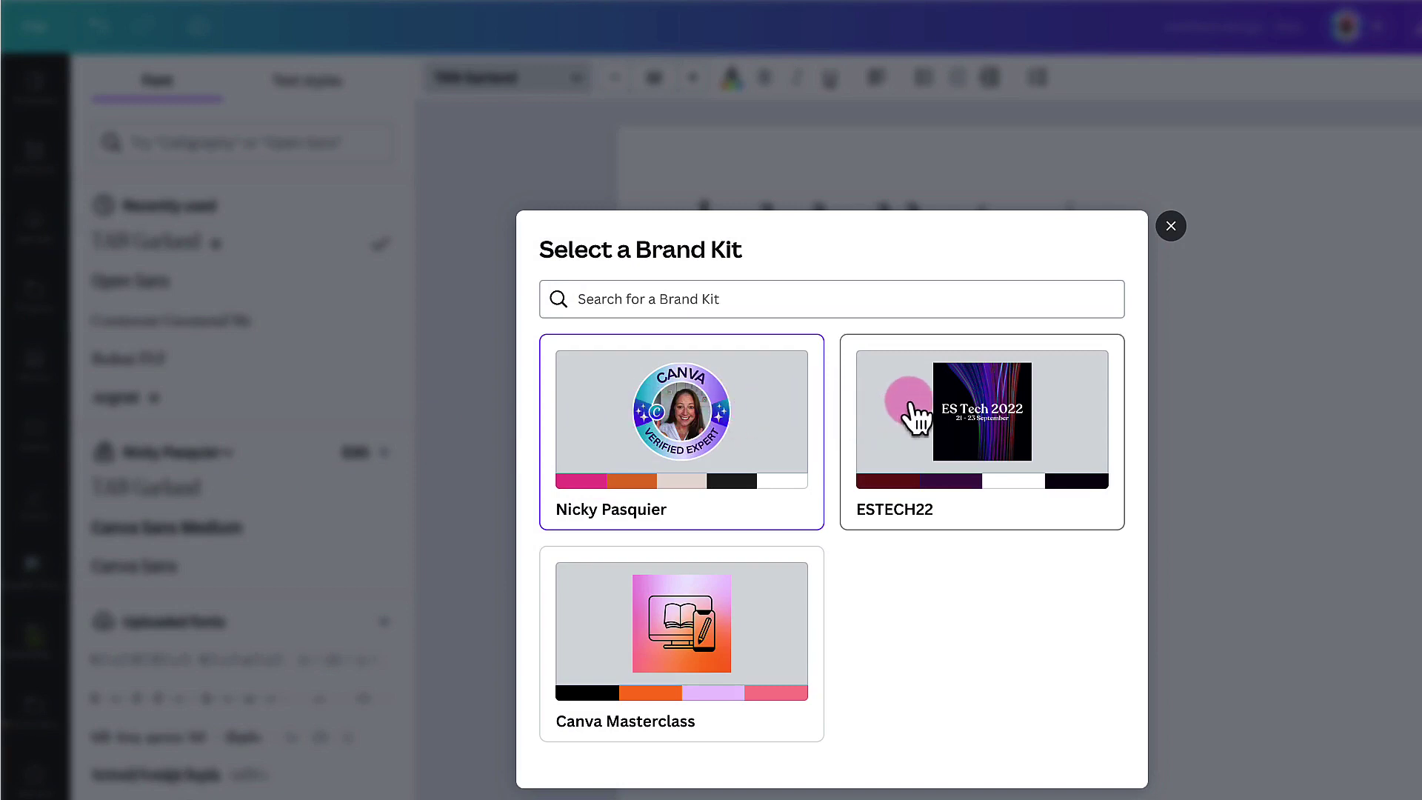
left_click(667, 477)
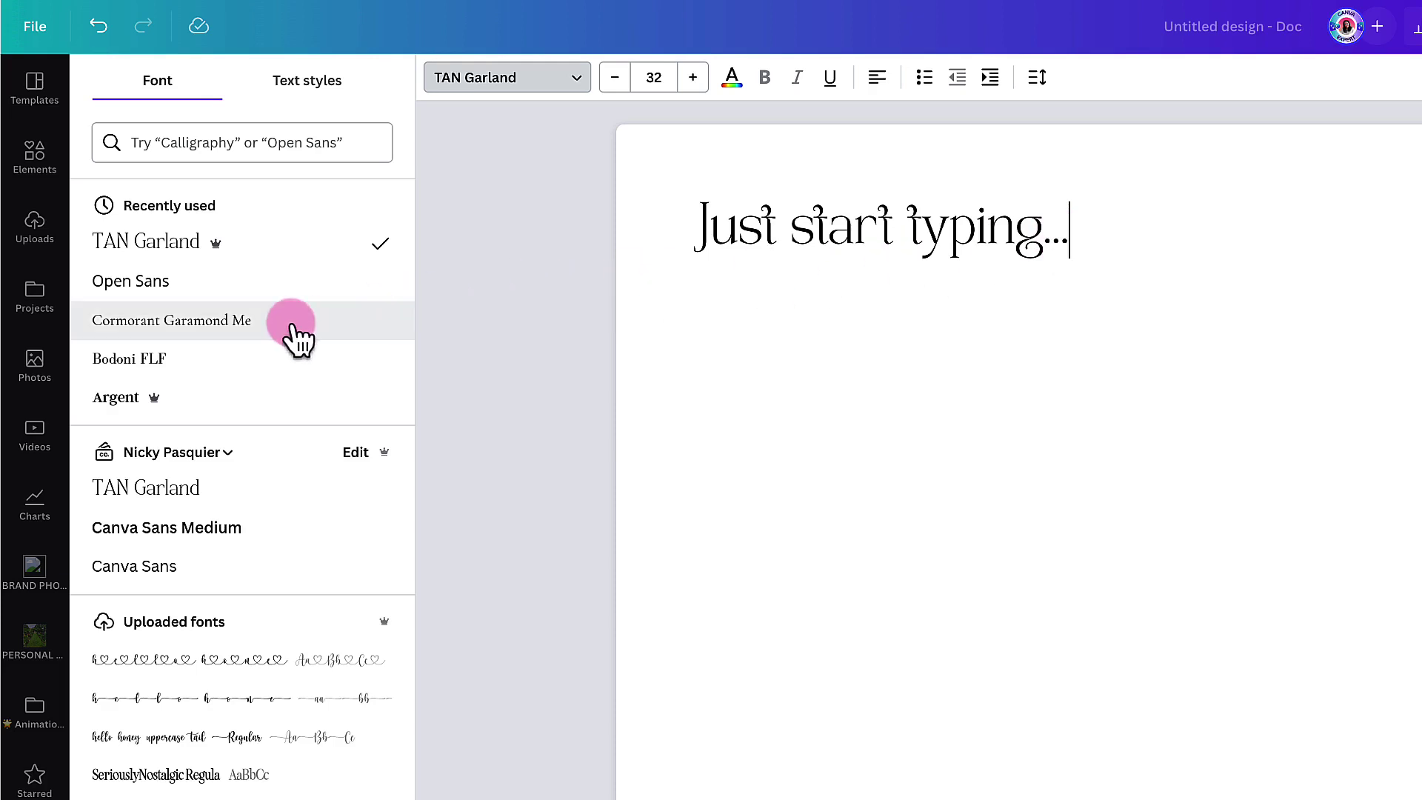
scroll(293, 330, "down", 2)
scroll(299, 333, "down", 3)
scroll(299, 334, "down", 2)
scroll(298, 334, "down", 2)
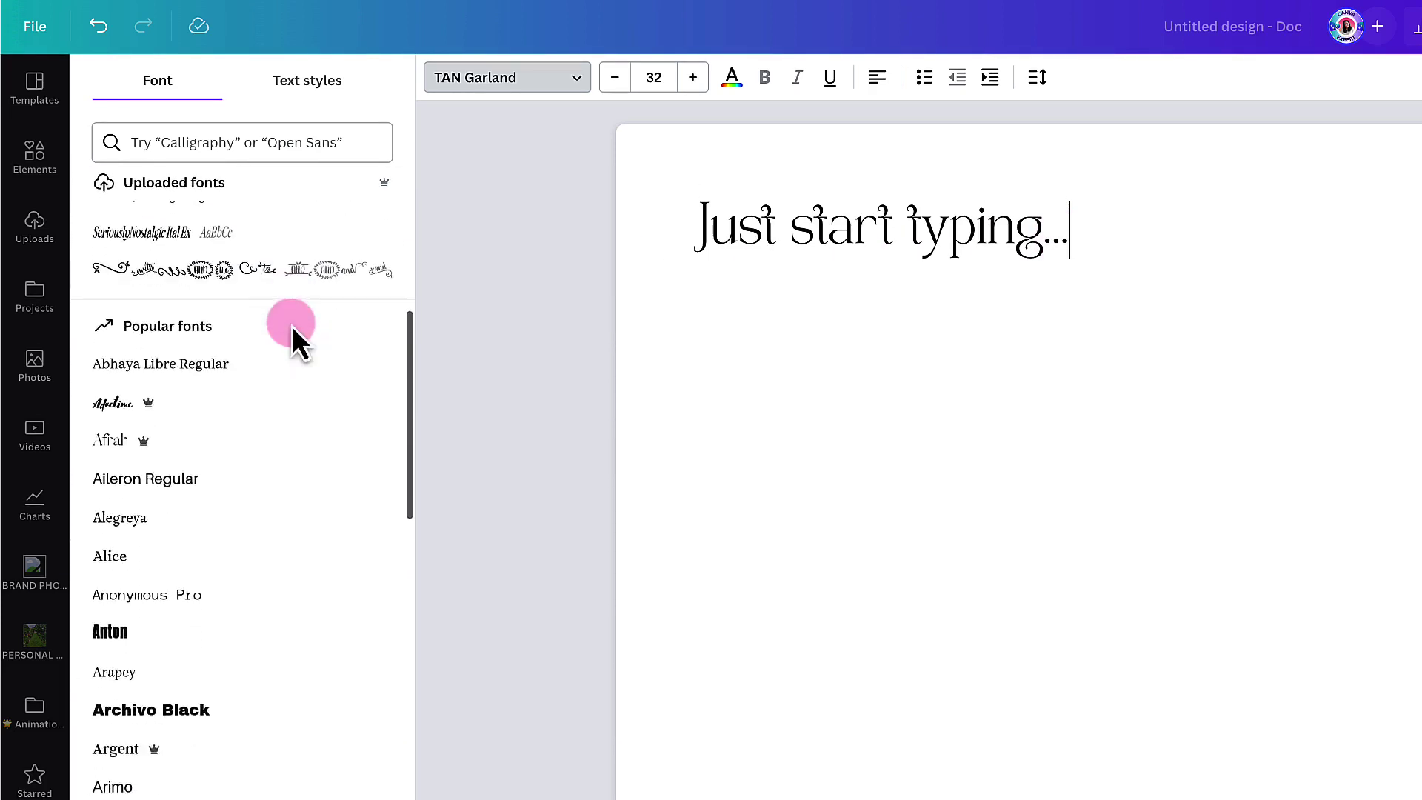
scroll(297, 333, "down", 3)
scroll(297, 333, "down", 1)
scroll(298, 334, "down", 1)
scroll(298, 334, "down", 1)
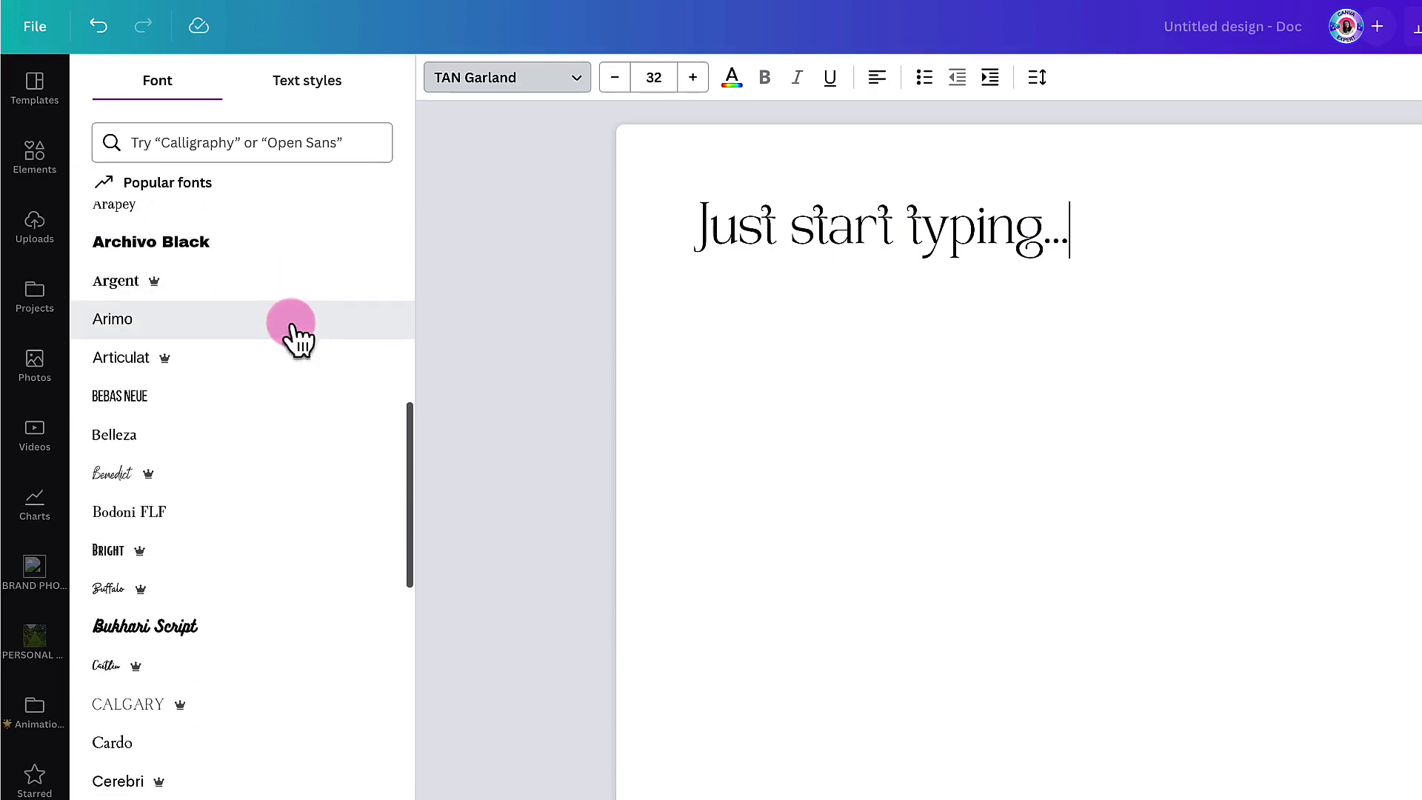
mouse_move(154, 281)
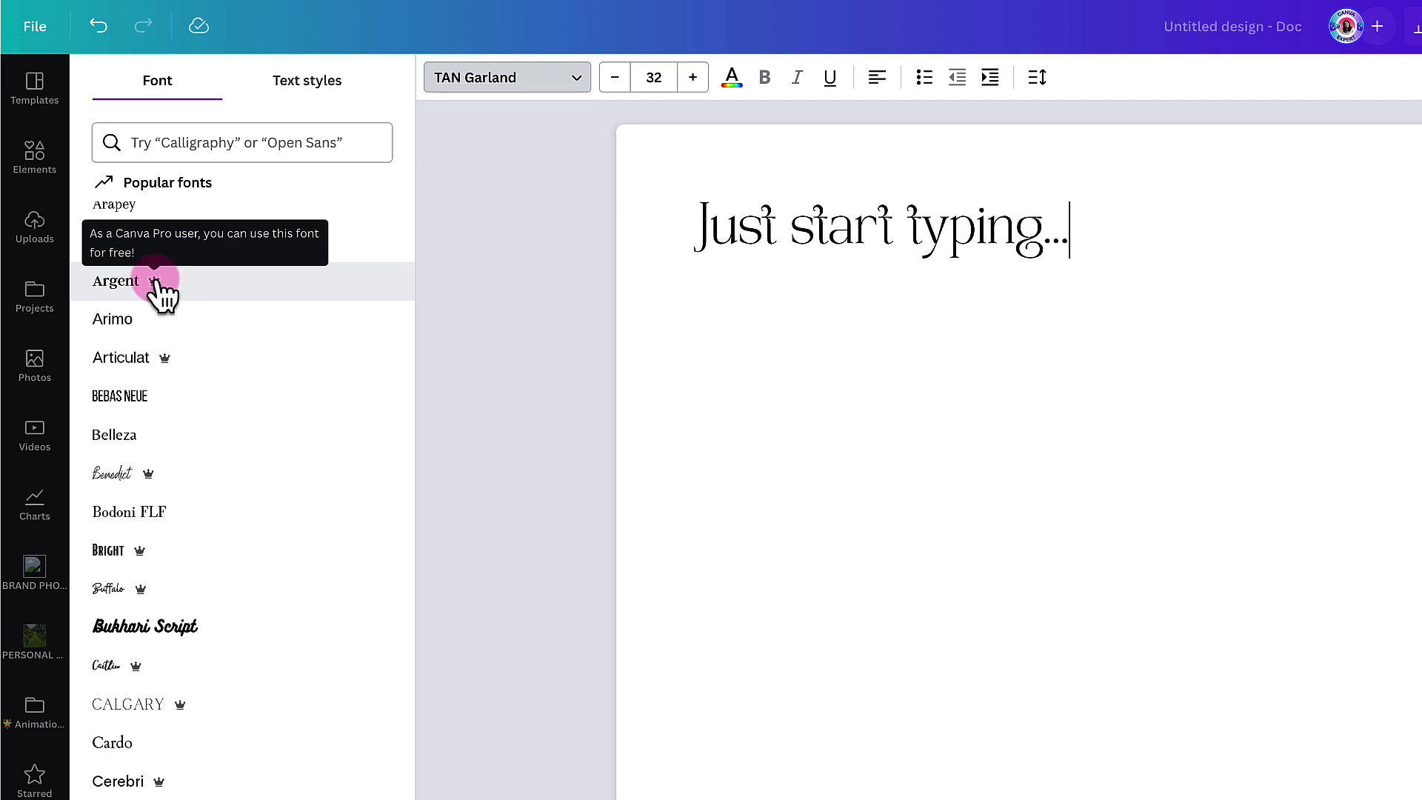
Add a 'Sub-Heading' line and a 'Body text' line below the title, then a fresh empty line
left_click(526, 279)
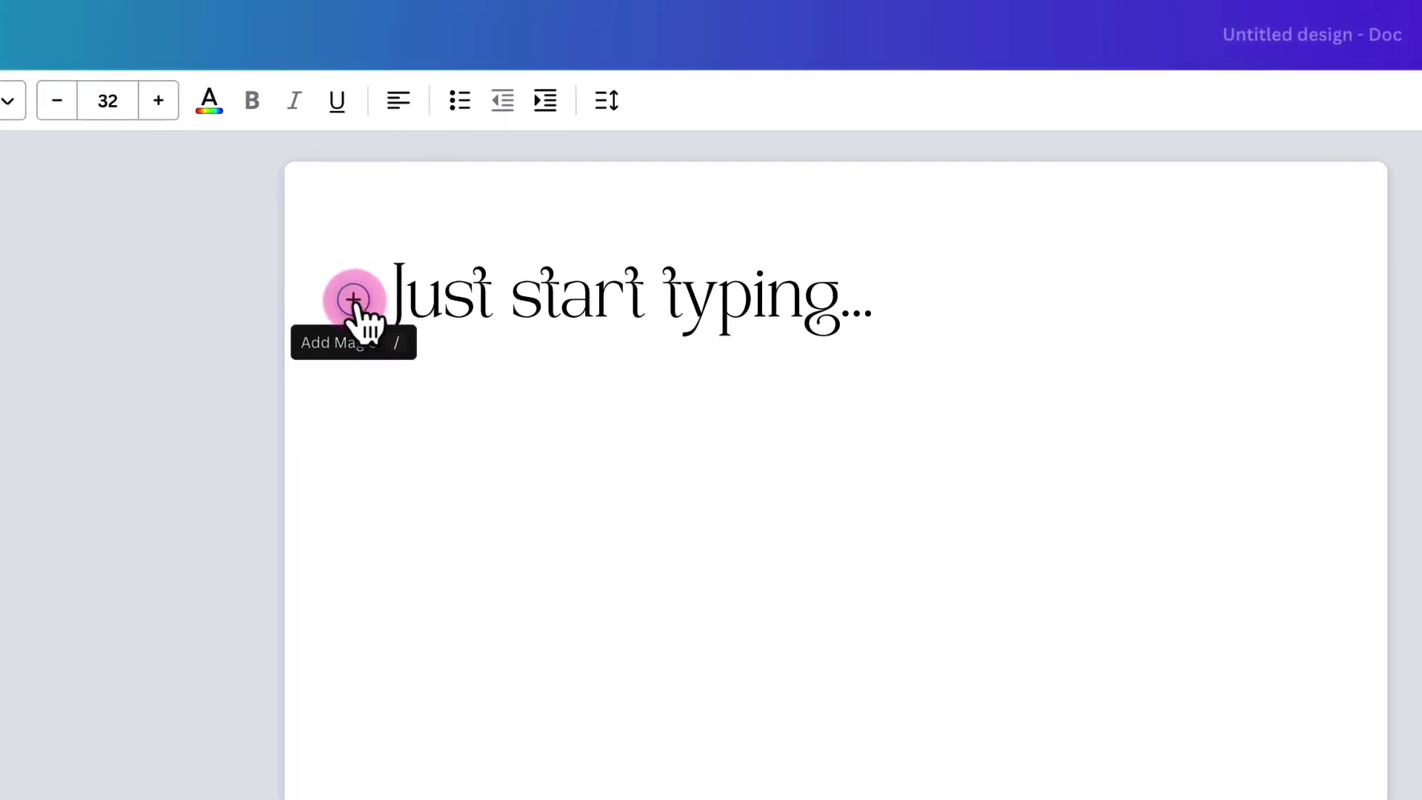
left_click(353, 300)
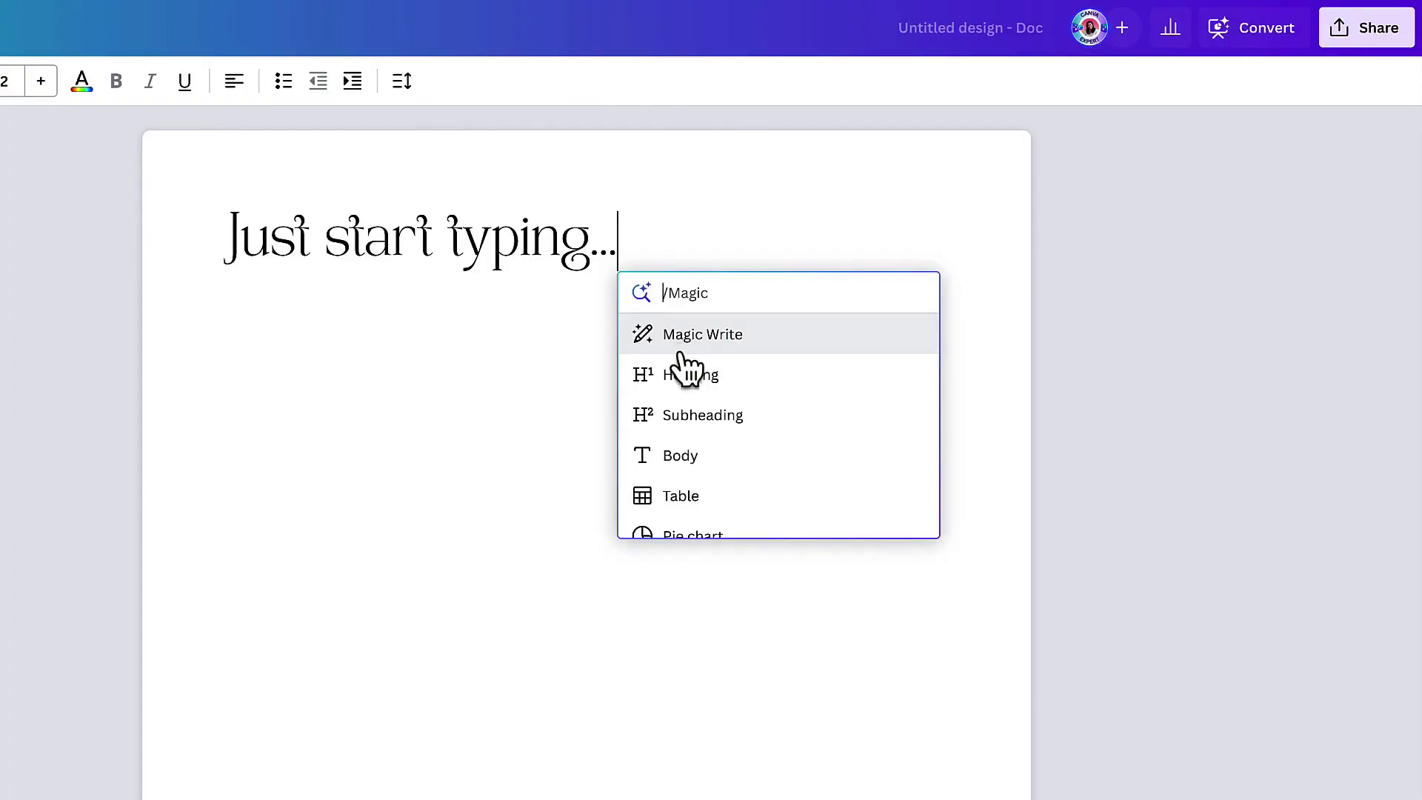
left_click(682, 379)
type("Sub-Heading")
key("Return")
type("/")
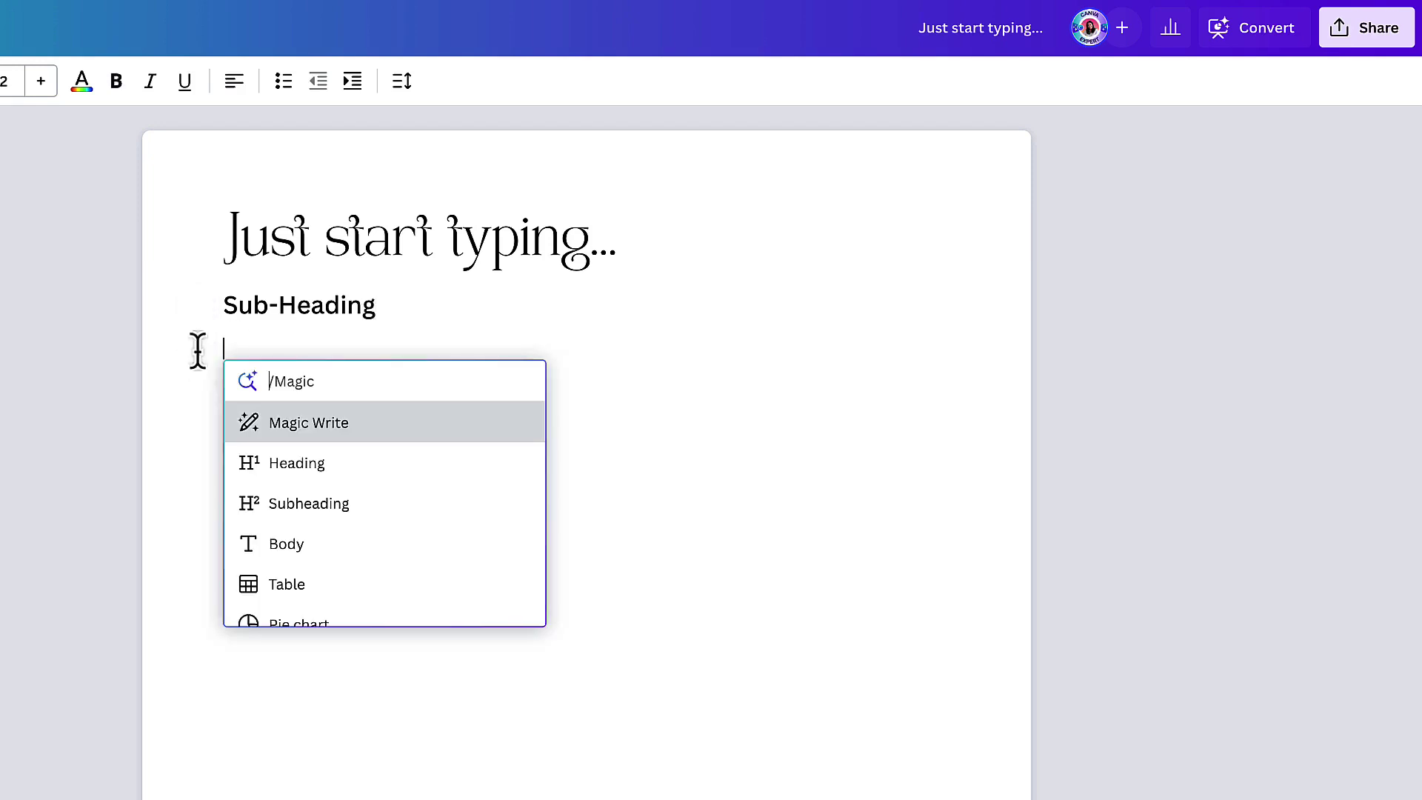
left_click(300, 547)
type("Body text")
key("Return")
left_click(198, 388)
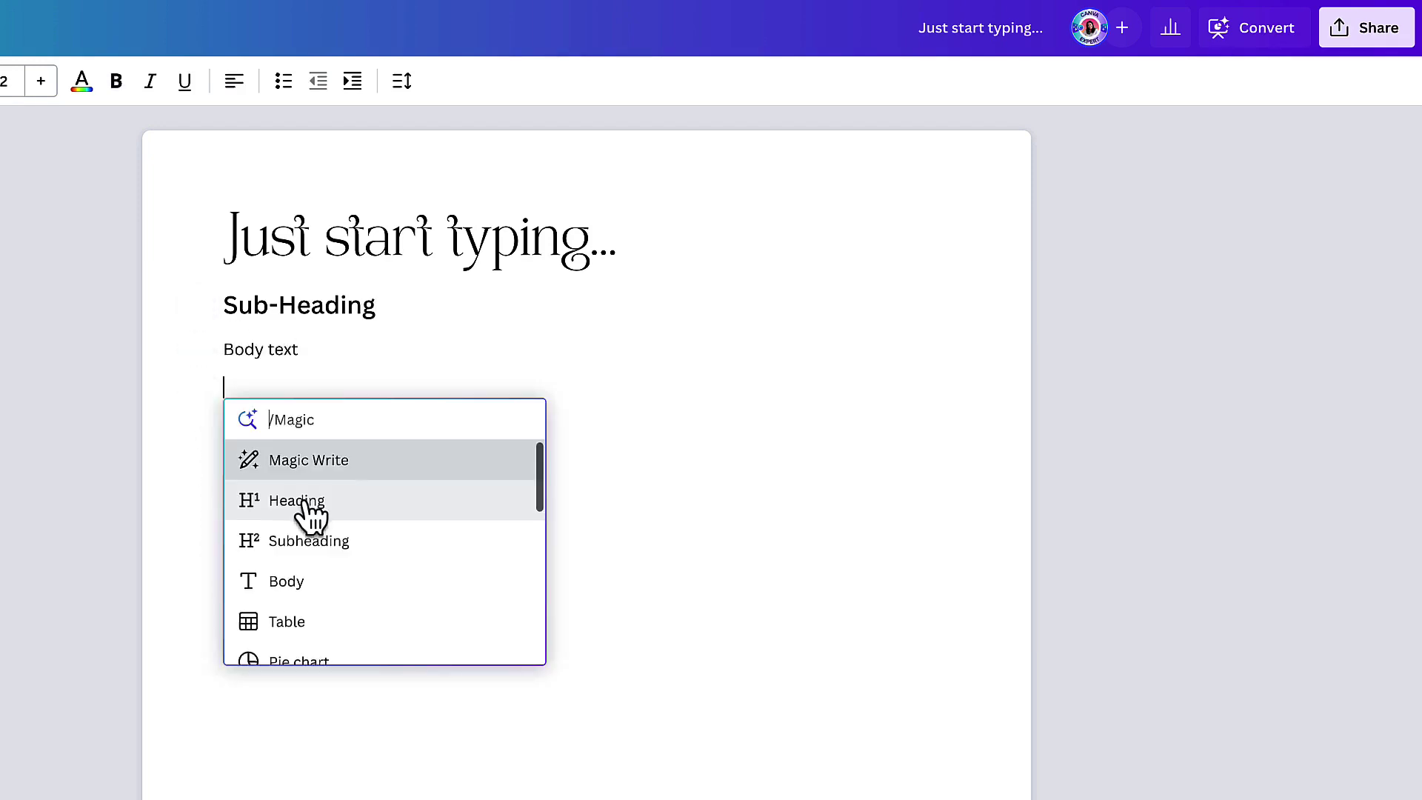
scroll(305, 514, "down", 2)
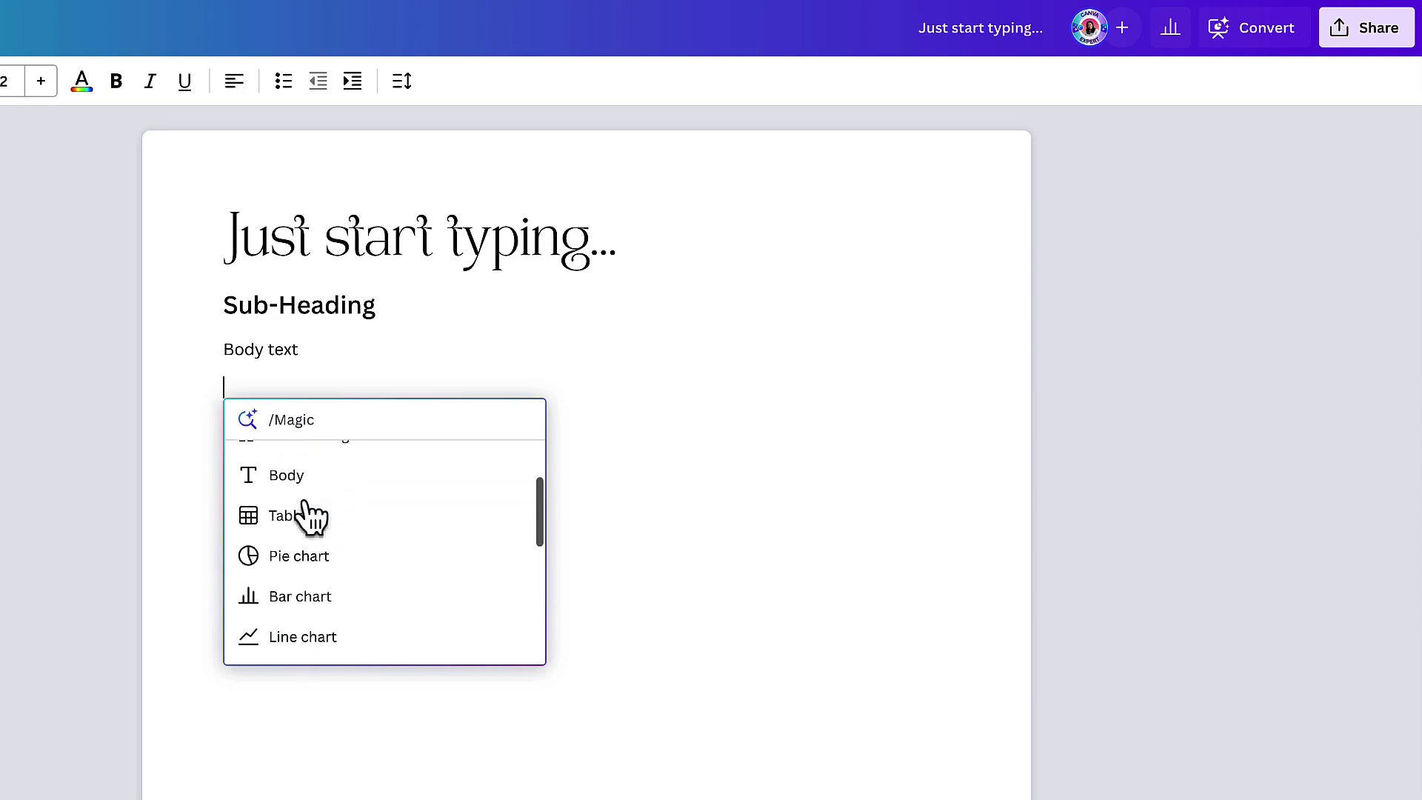
Insert a 3×4 table below the body text and fill its three header cells
left_click(267, 525)
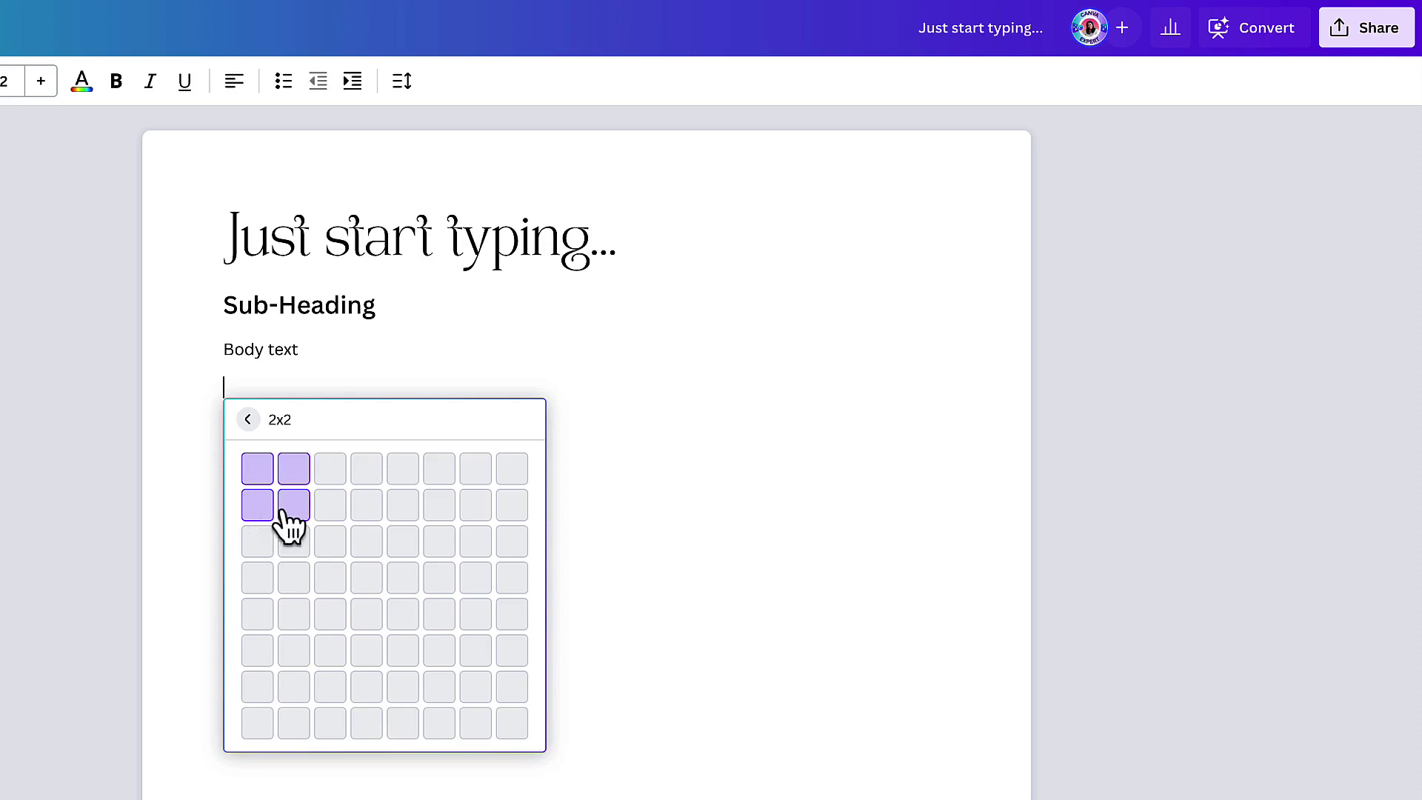
left_click(331, 577)
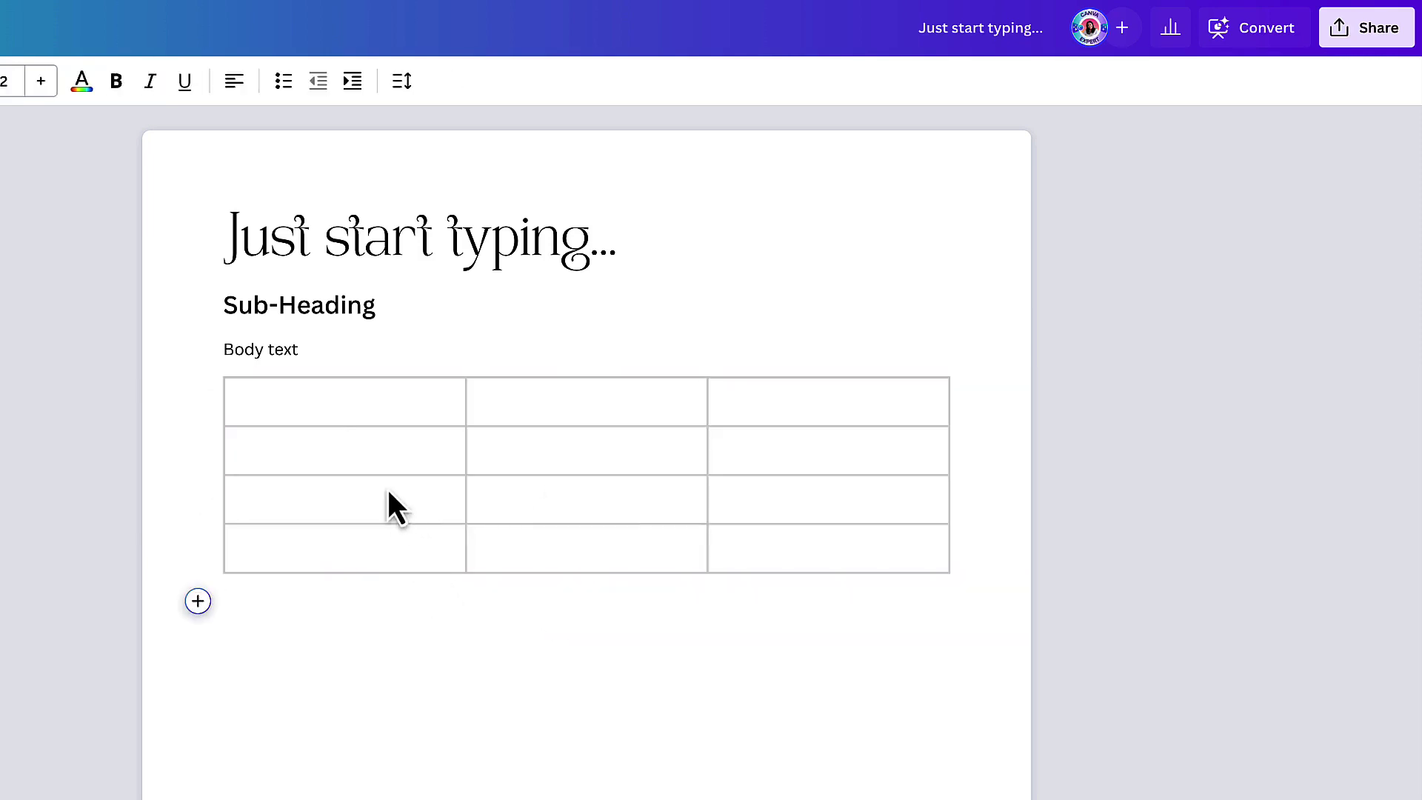
left_click(359, 412)
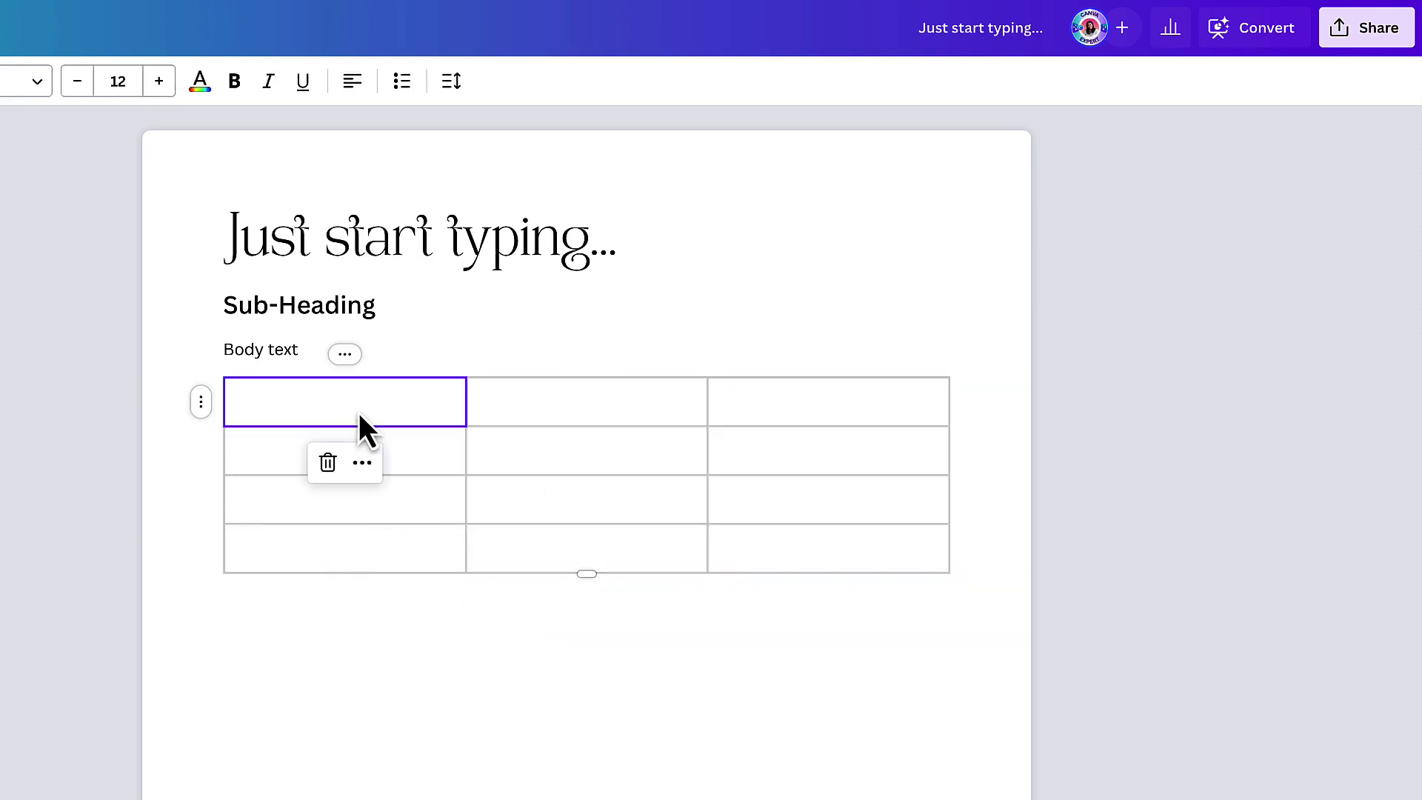
left_click(359, 412)
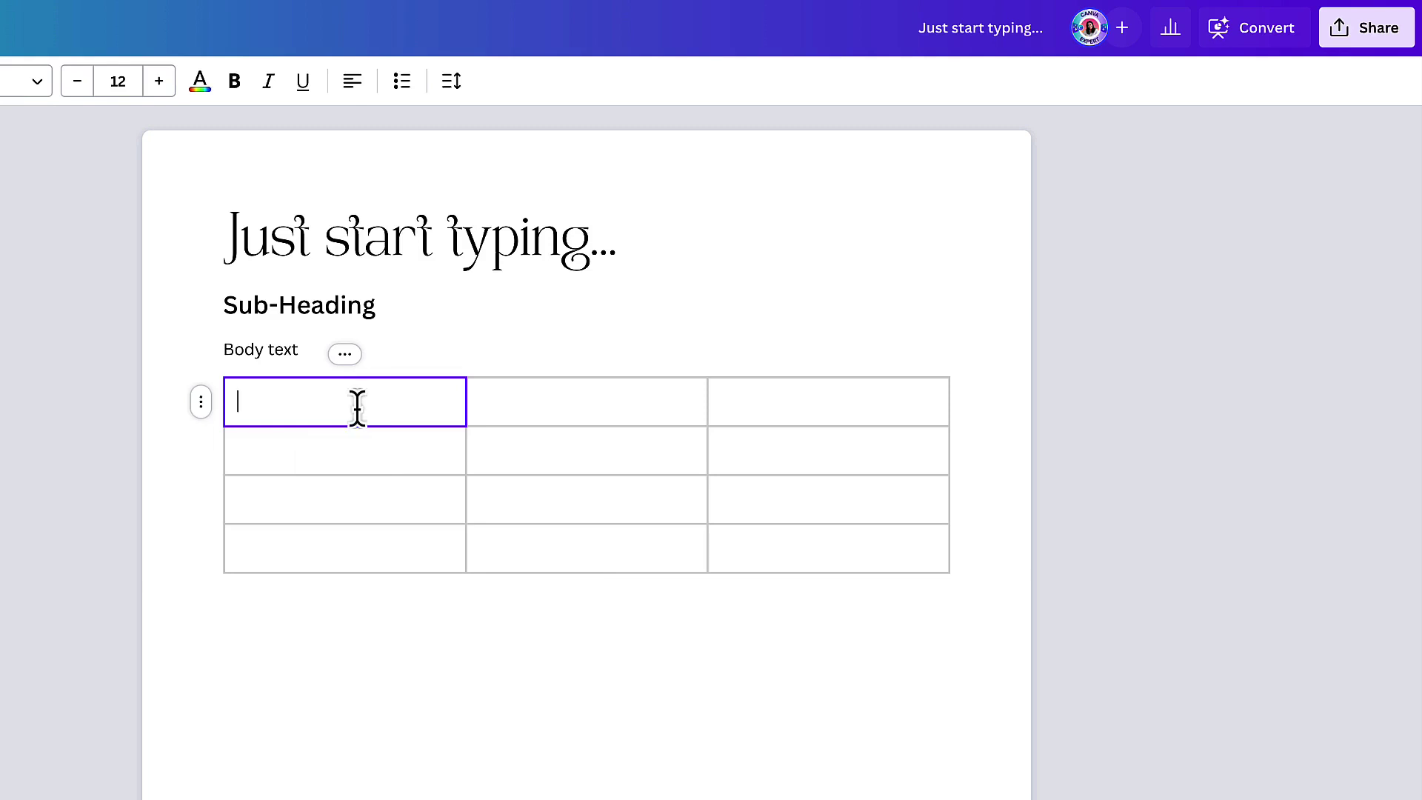
type("Add text to a table cell")
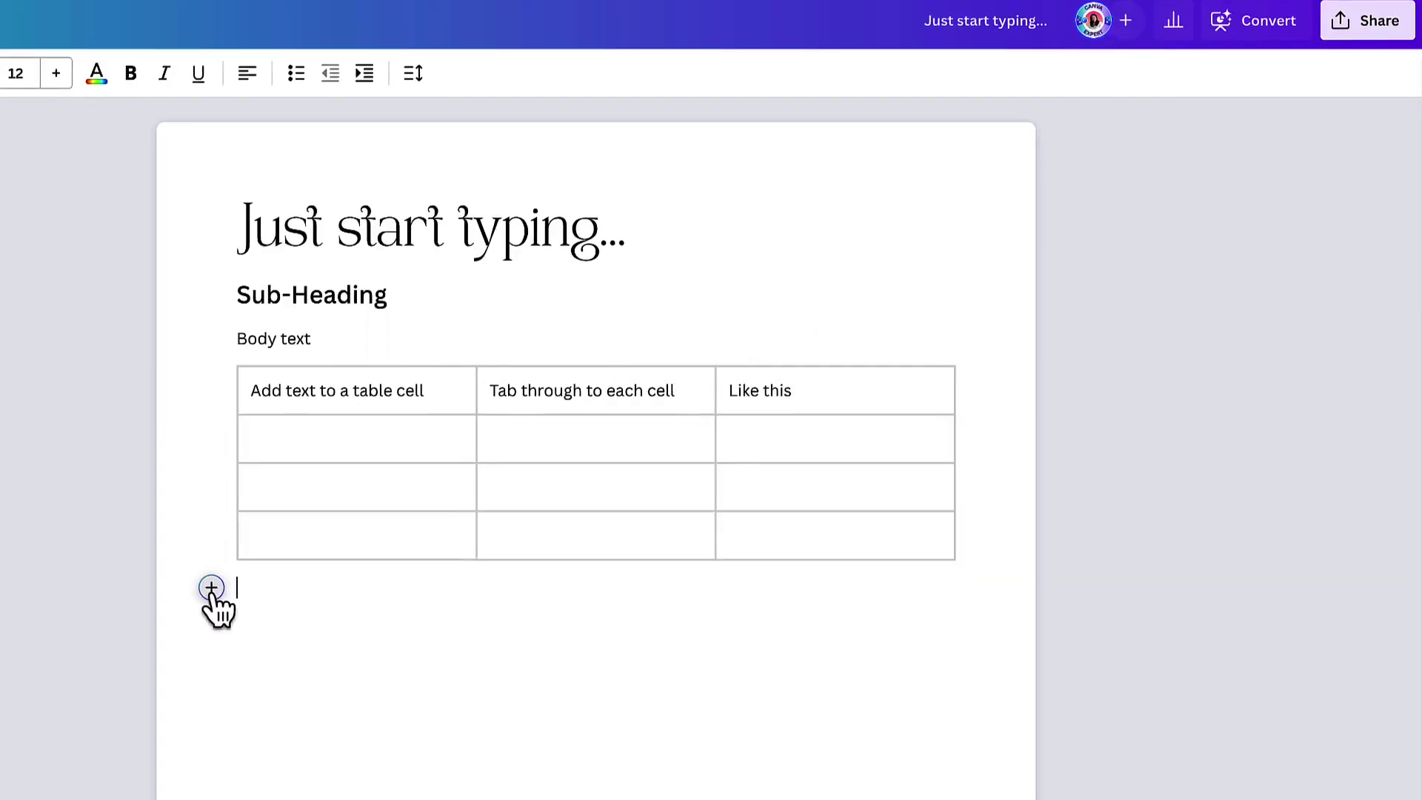
left_click(211, 596)
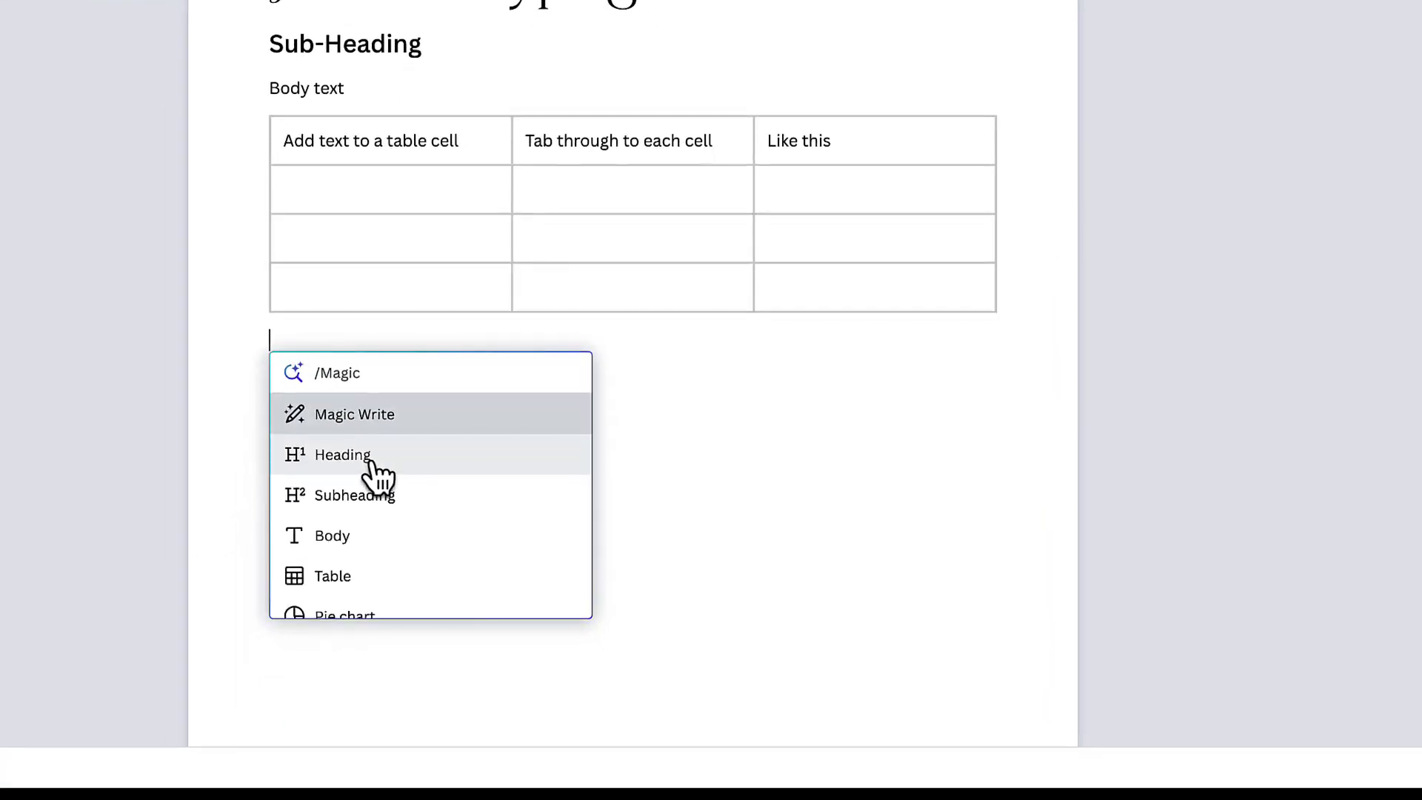
scroll(378, 475, "down", 2)
scroll(377, 475, "down", 1)
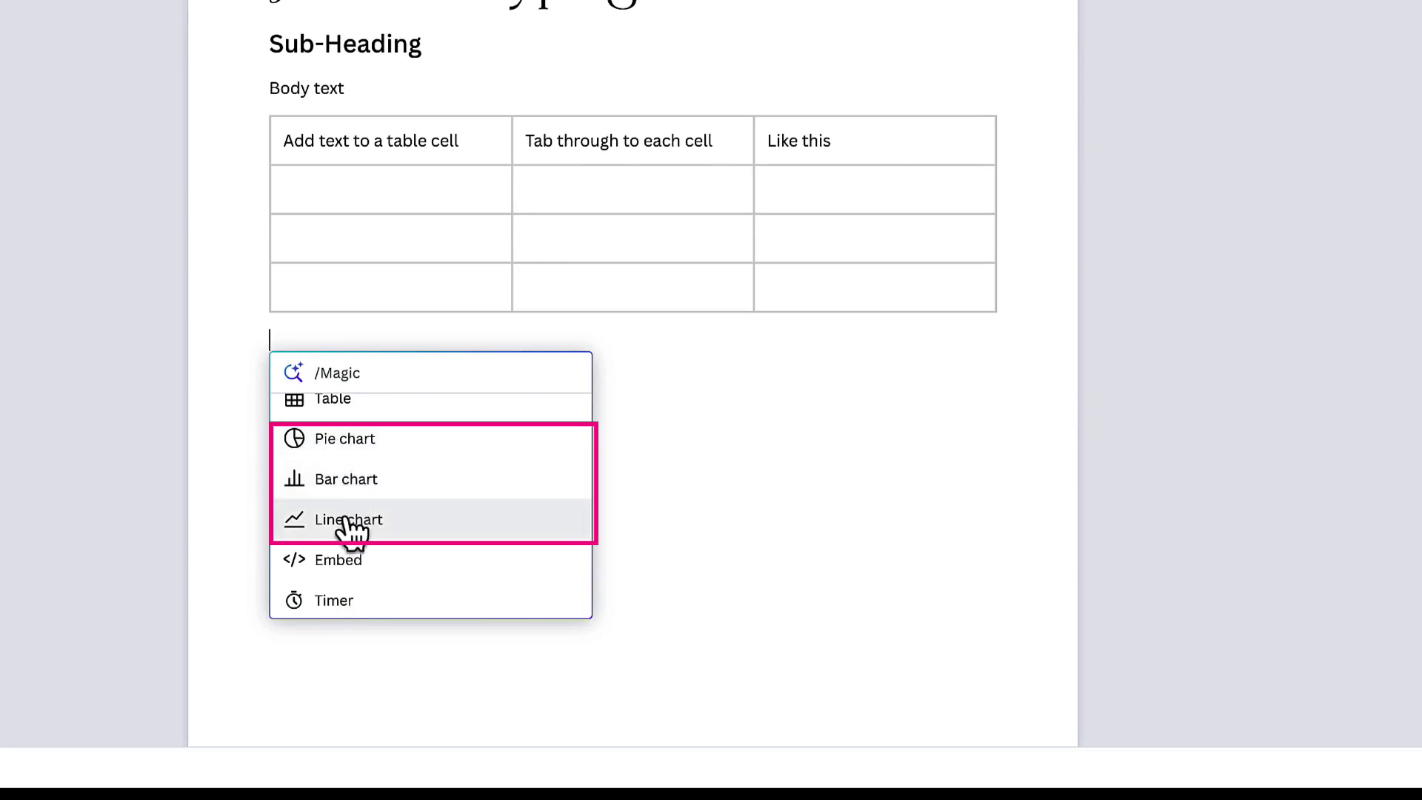
Insert a pie chart of Items 1–5, check its data labels, and make it a donut
left_click(331, 442)
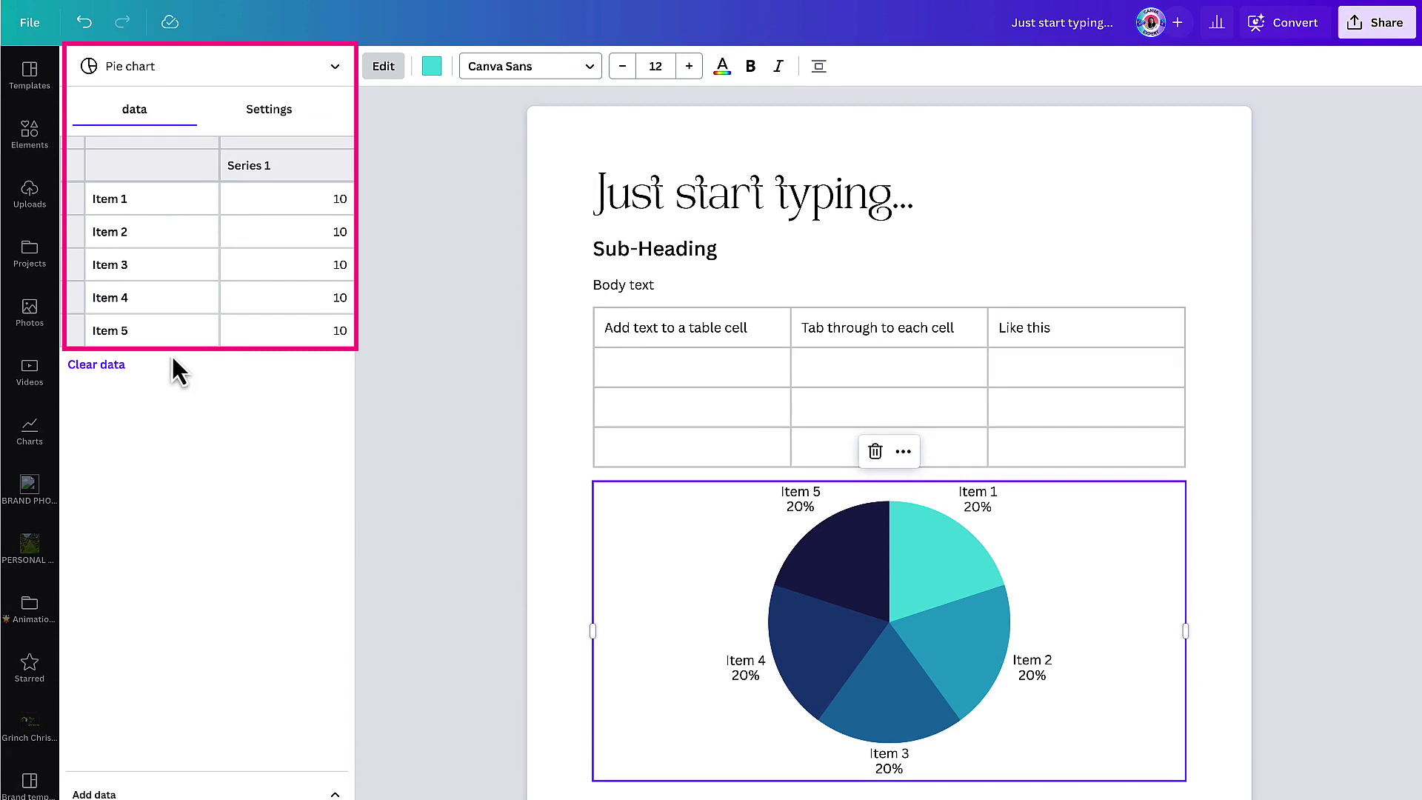
left_click(146, 205)
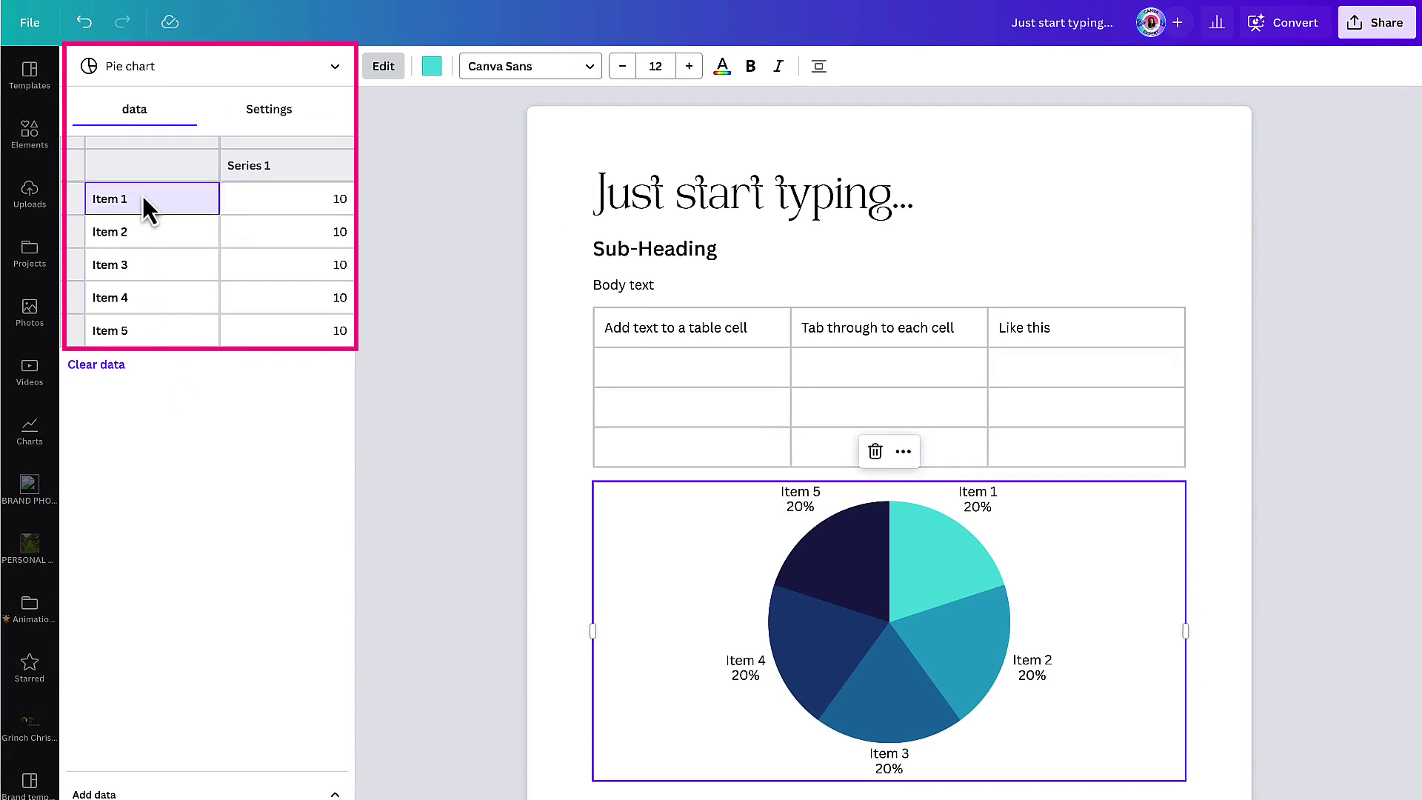
left_click(195, 247)
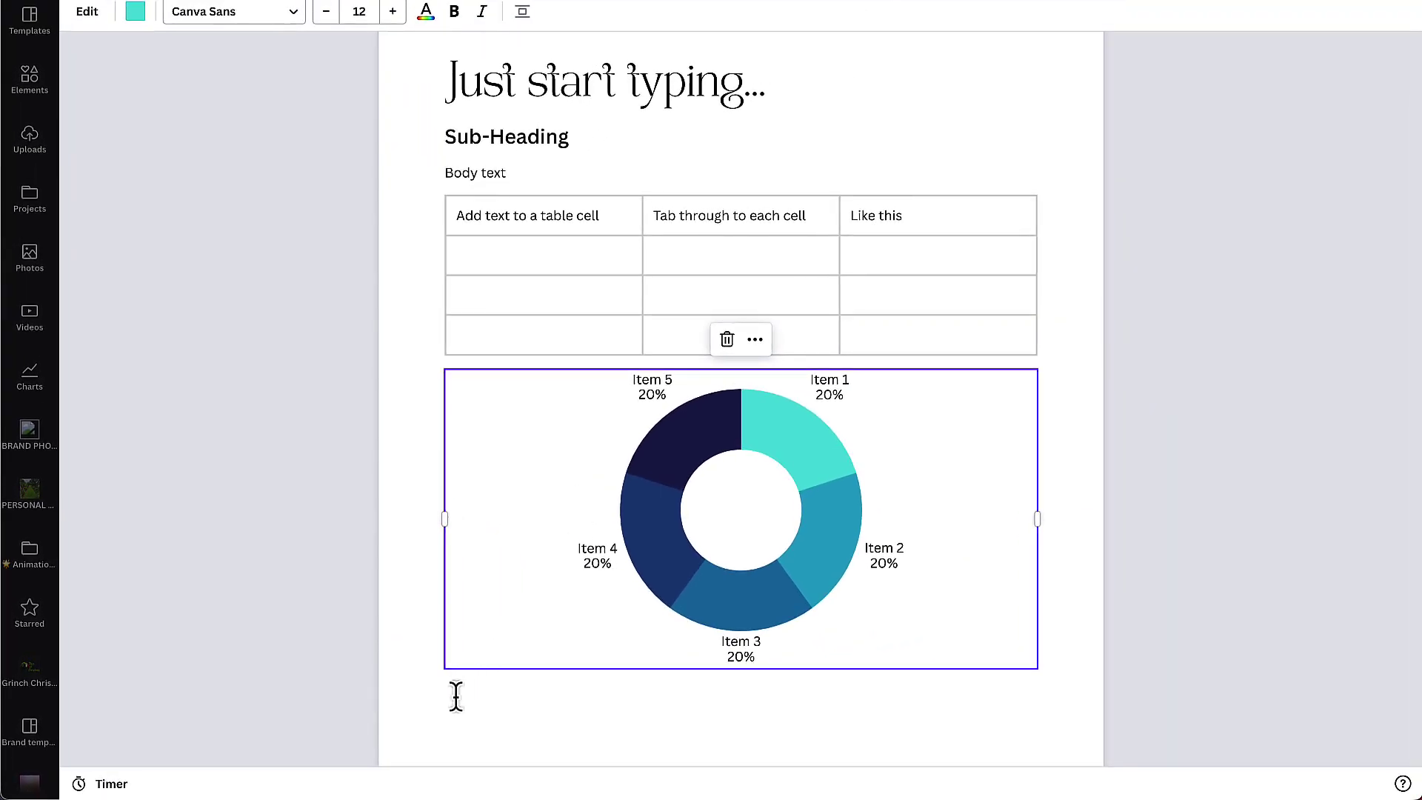
left_click(454, 701)
Embed the pasted YouTube link below the donut chart and play the intro video
left_click(428, 699)
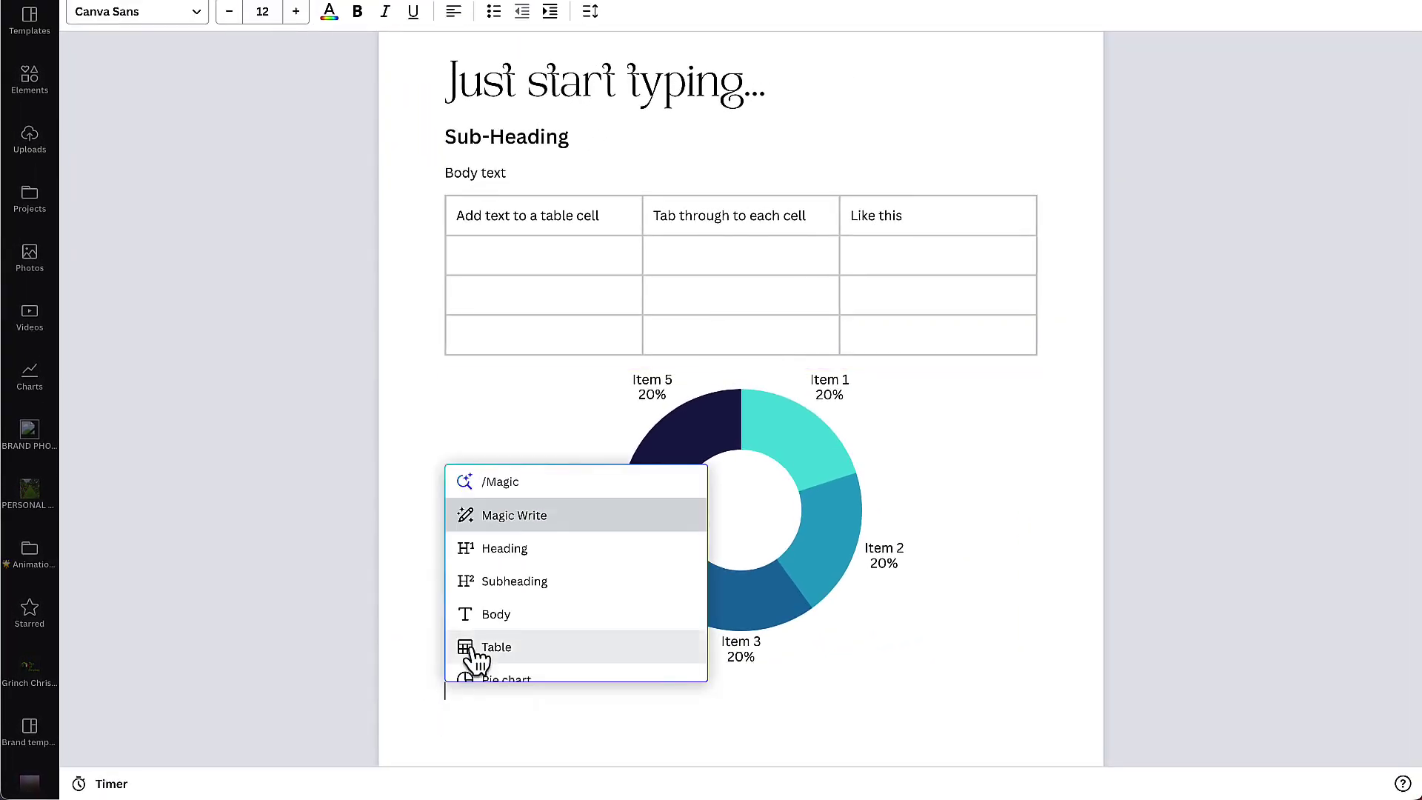
scroll(475, 661, "down", 2)
scroll(475, 661, "down", 2)
scroll(476, 661, "down", 1)
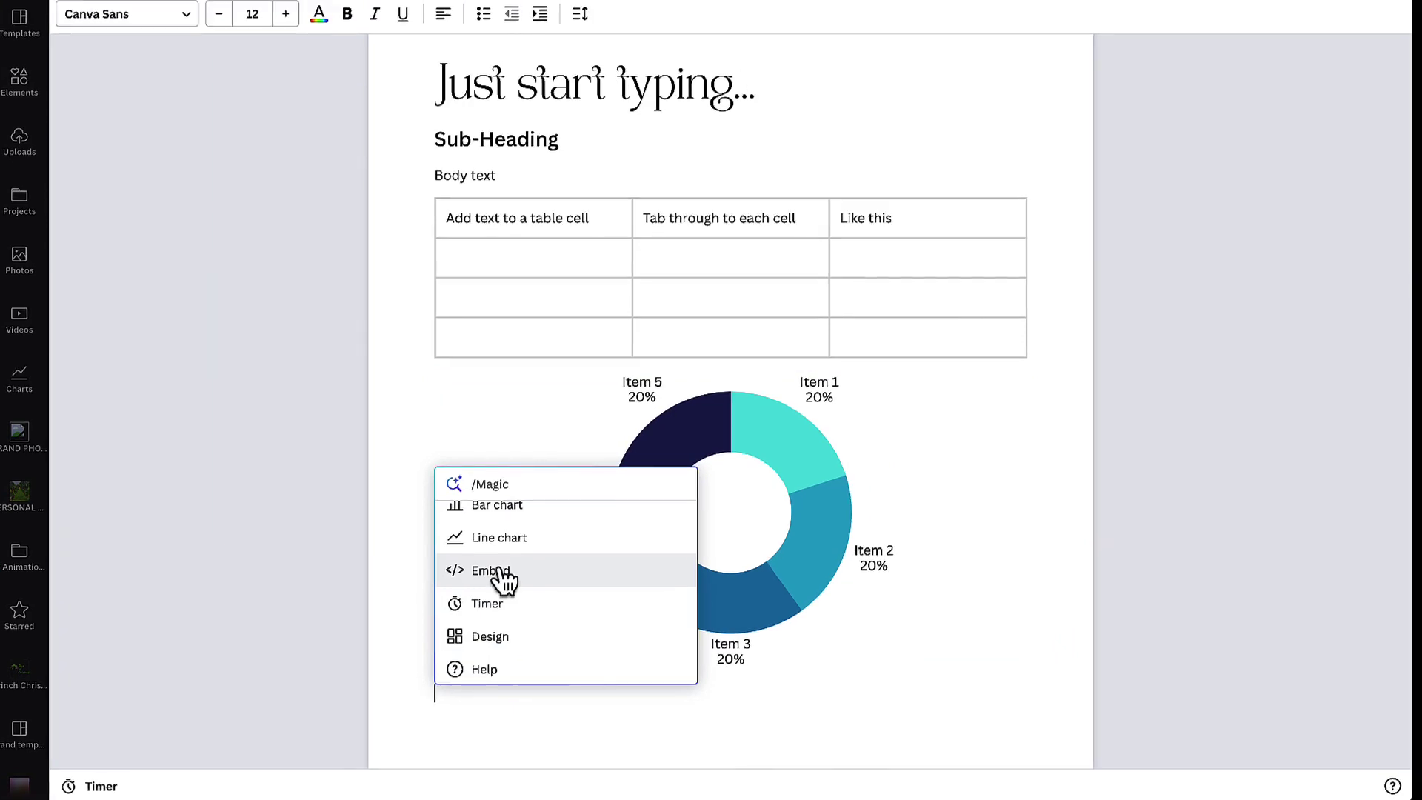
left_click(503, 573)
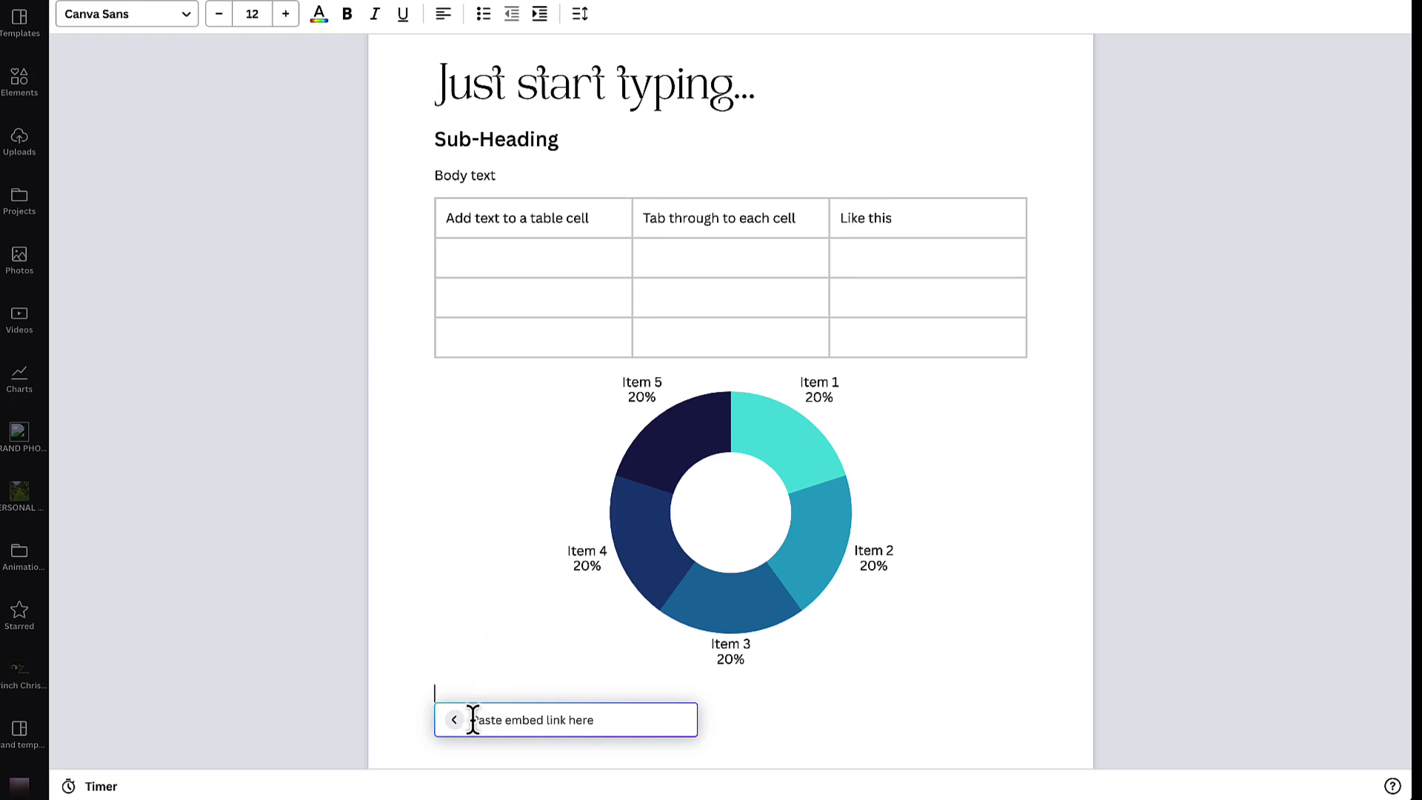
type("https://youtu.be/ywopUjfXkhg")
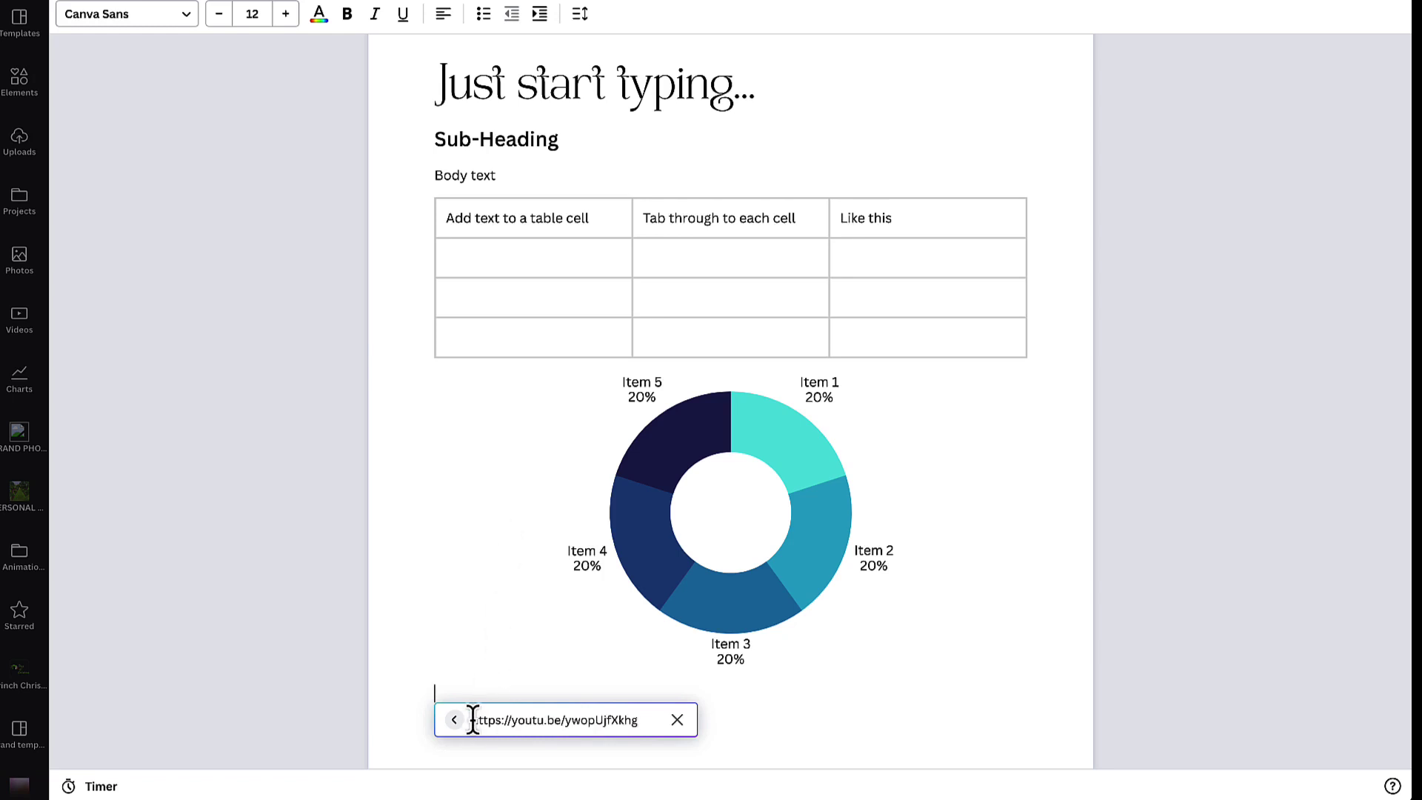
key("Return")
scroll(462, 654, "down", 2)
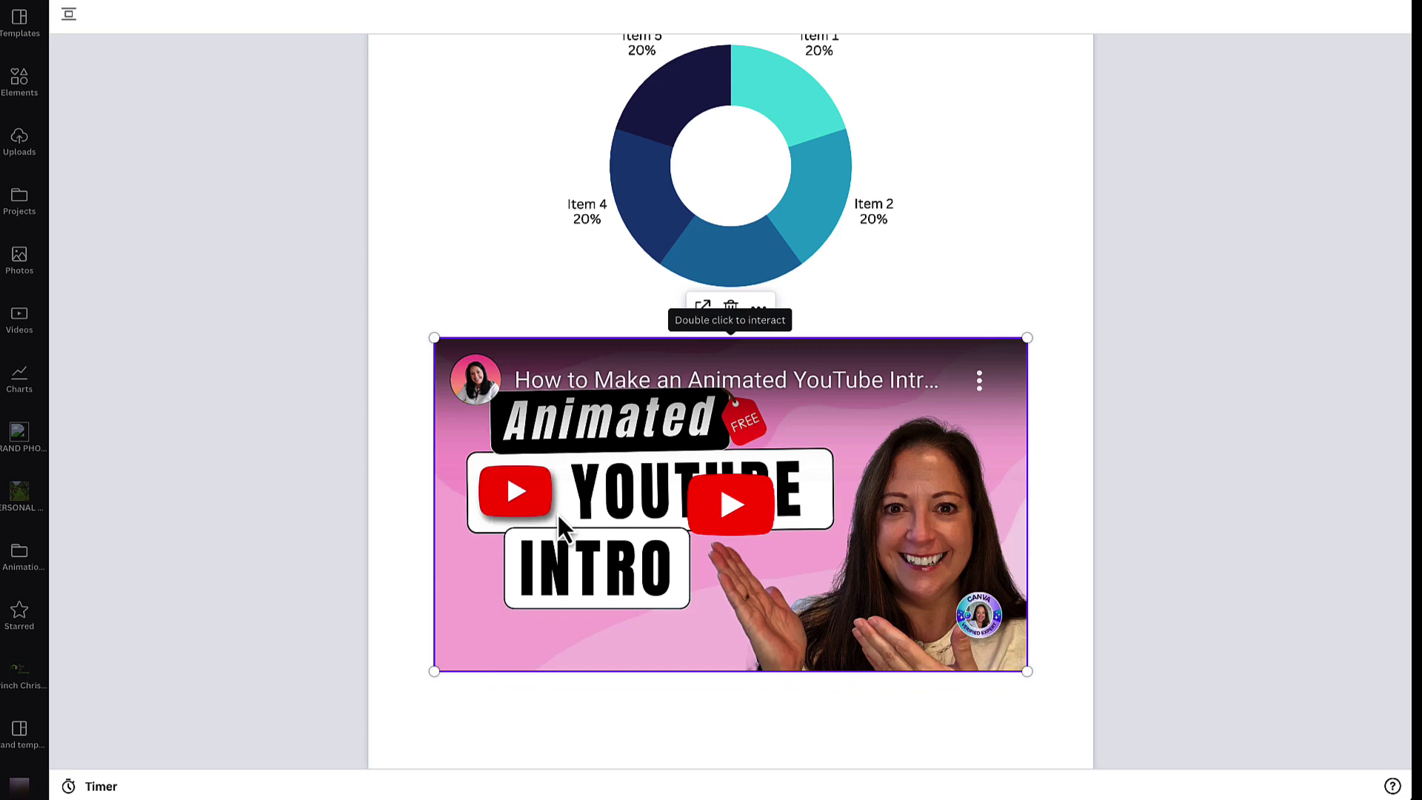
double_click(719, 476)
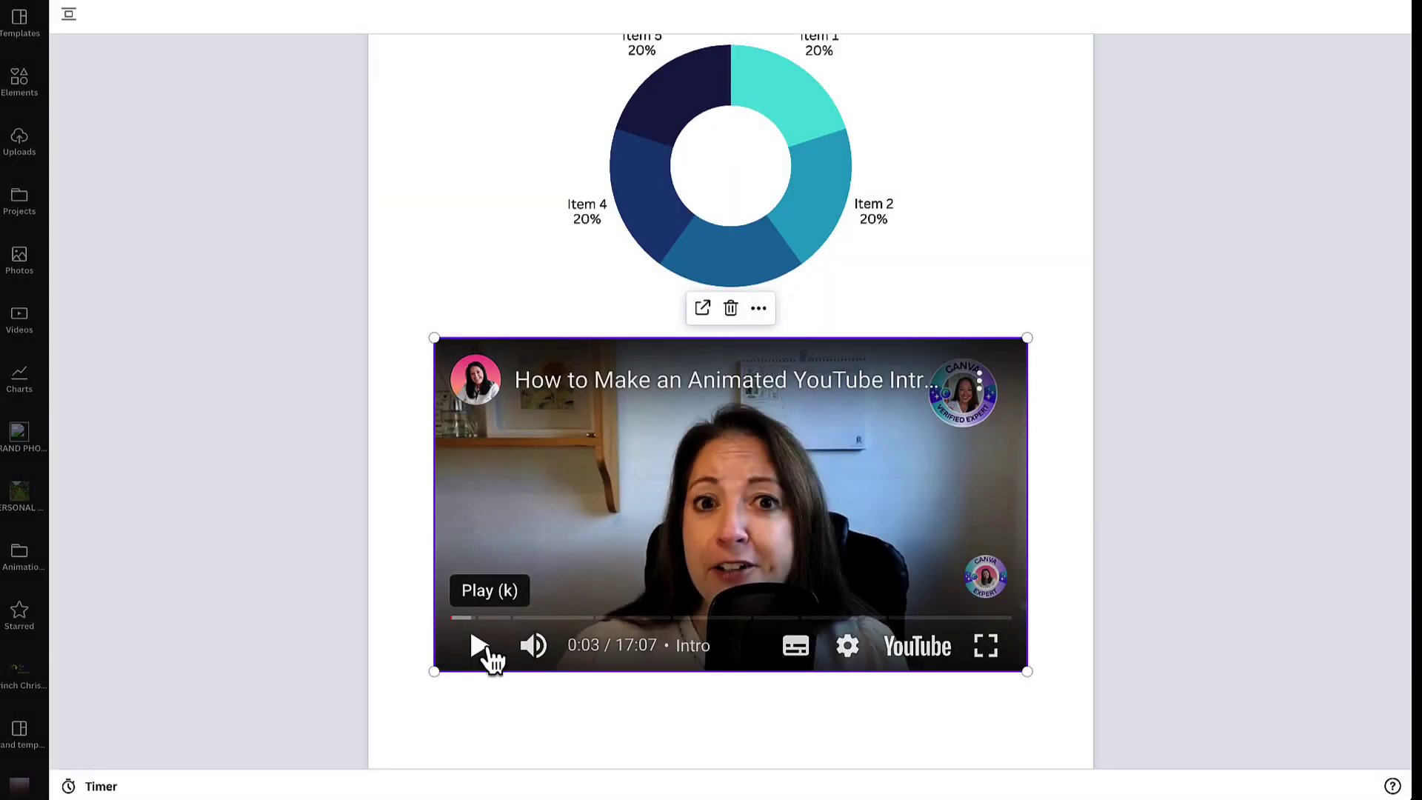
left_click(480, 645)
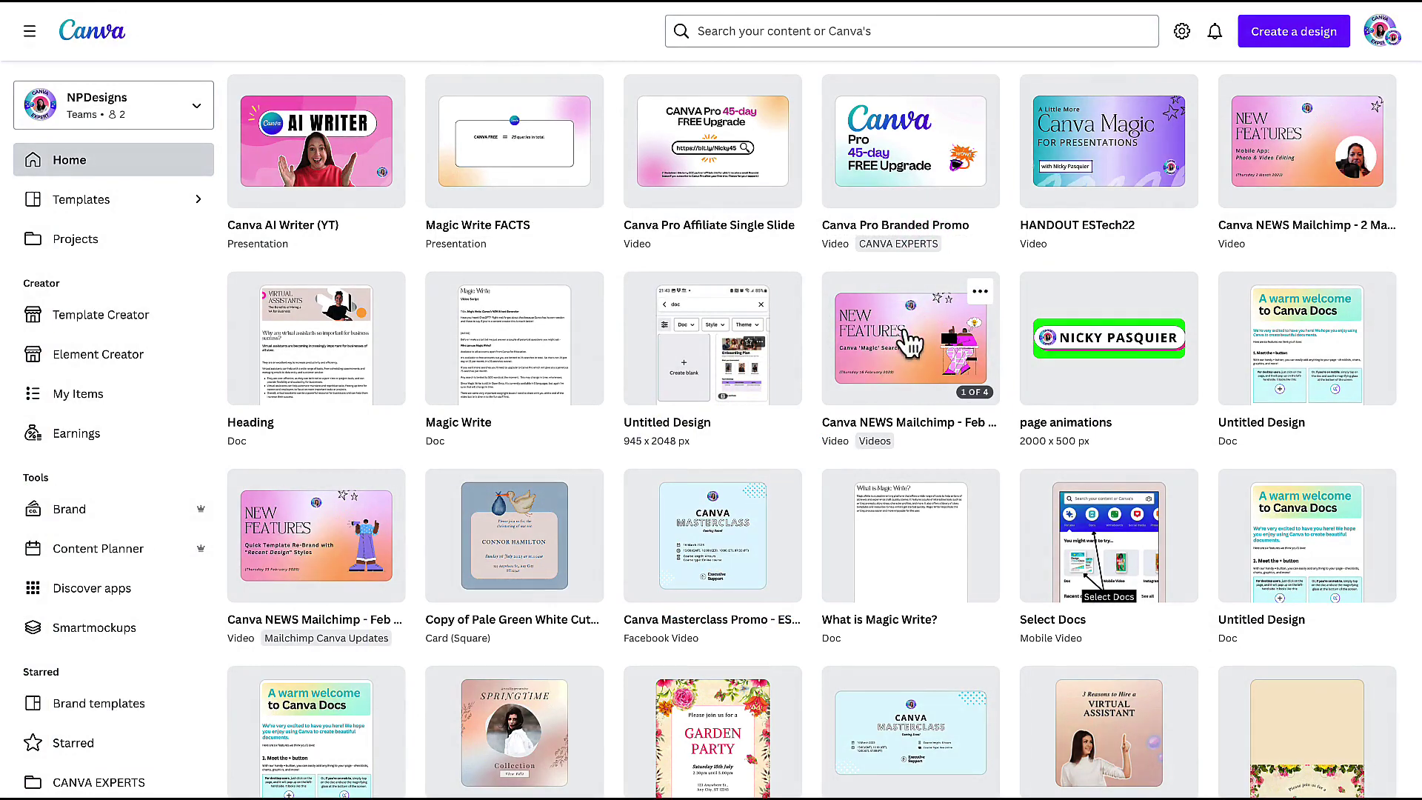
Copy a view-only share link to the Canva NEWS Mailchimp - Feb 16 design
left_click(908, 342)
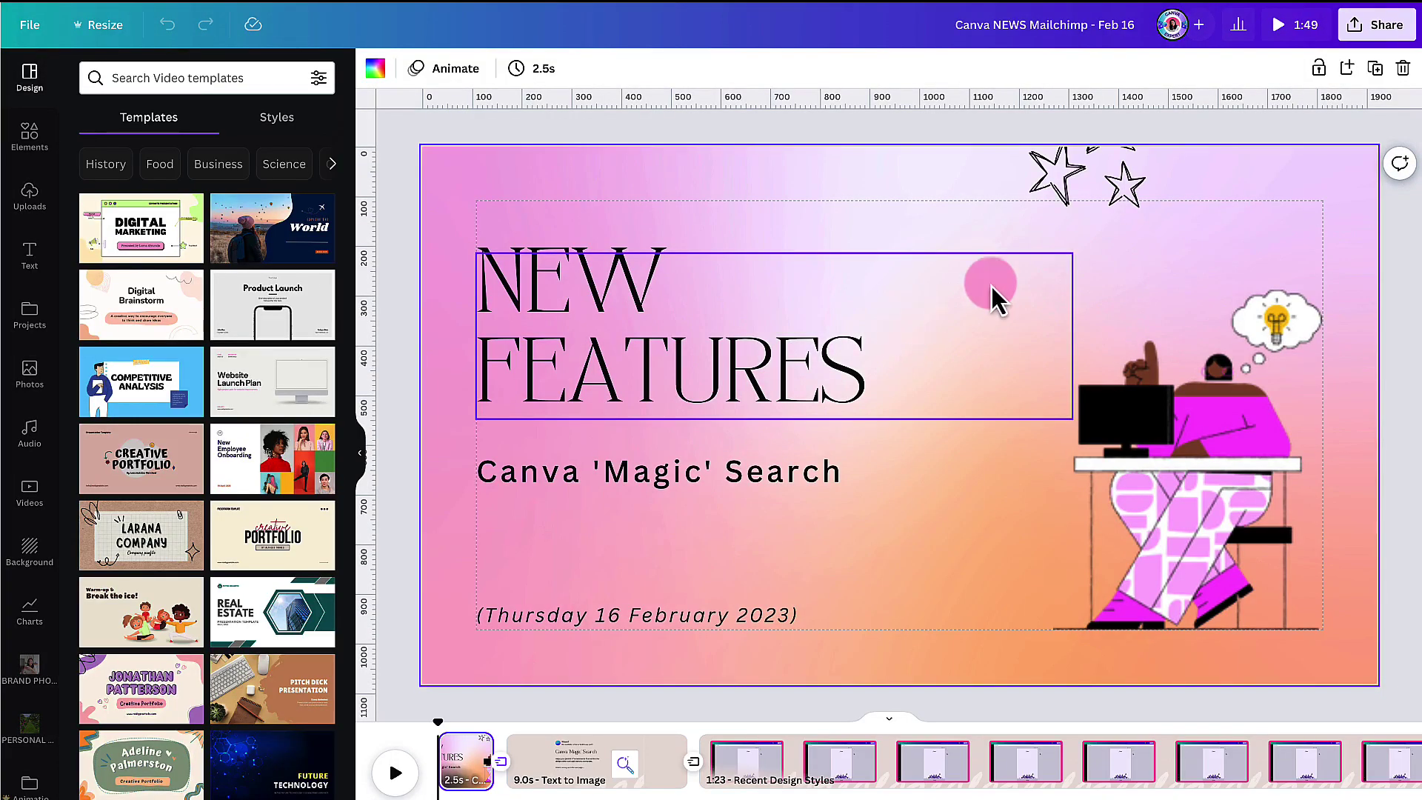
left_click(1376, 25)
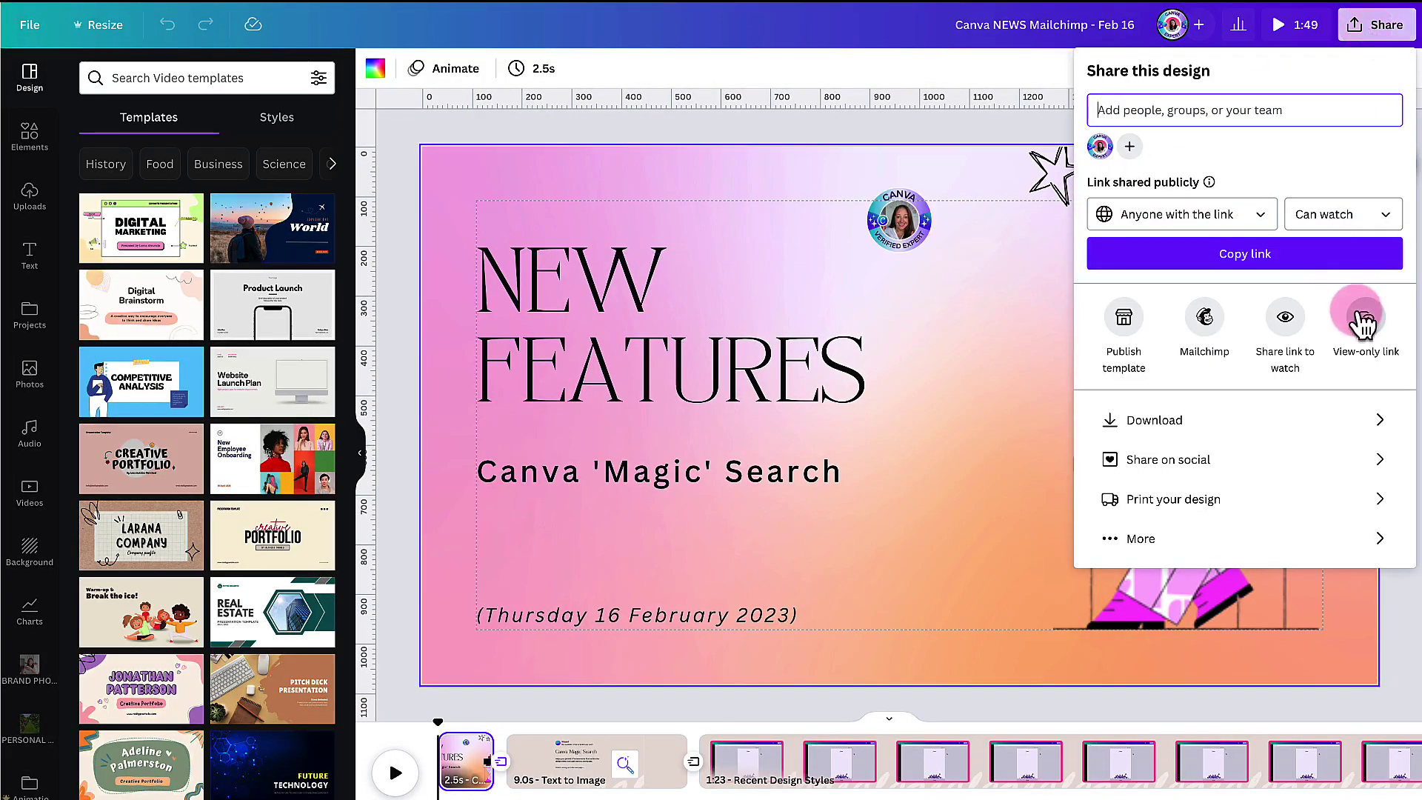
left_click(1365, 323)
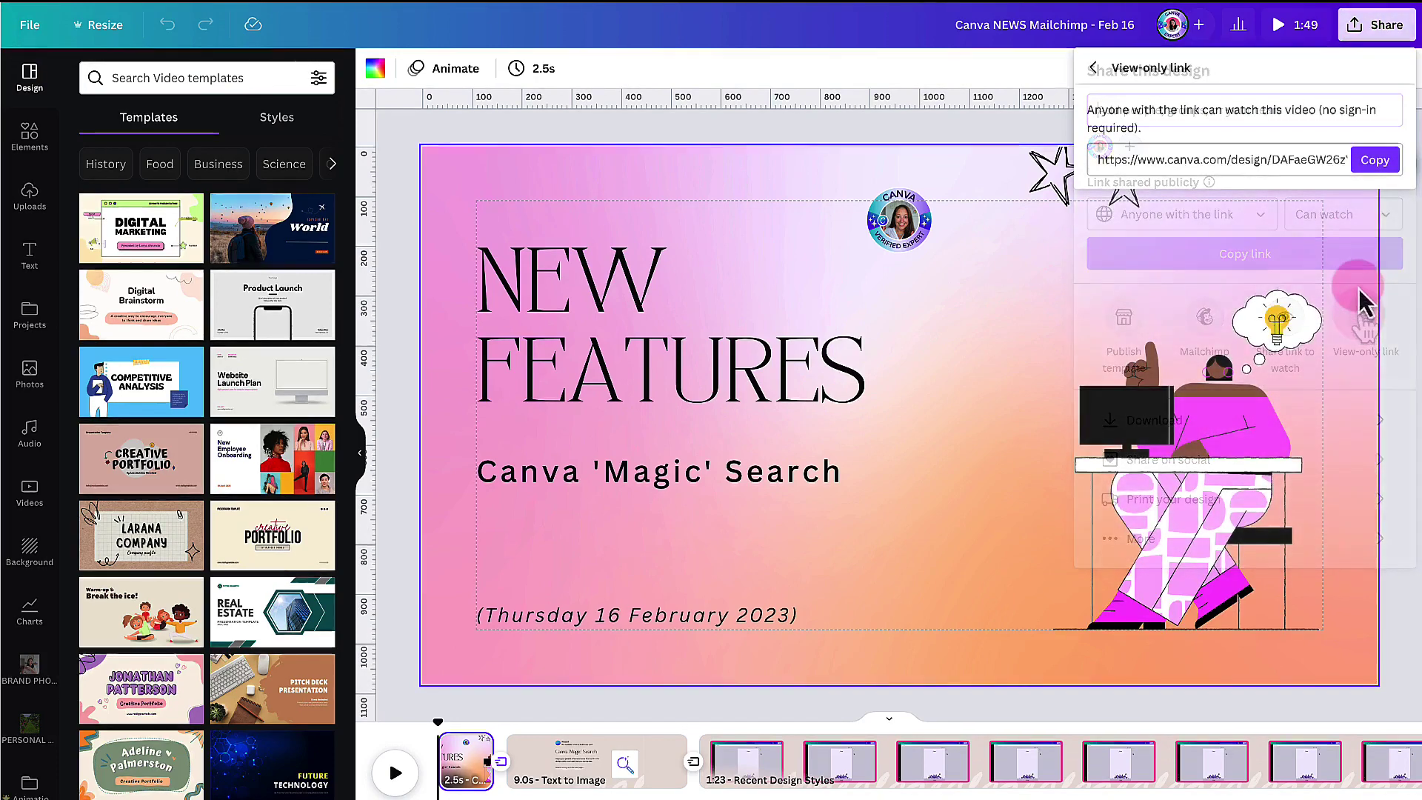
left_click(1375, 165)
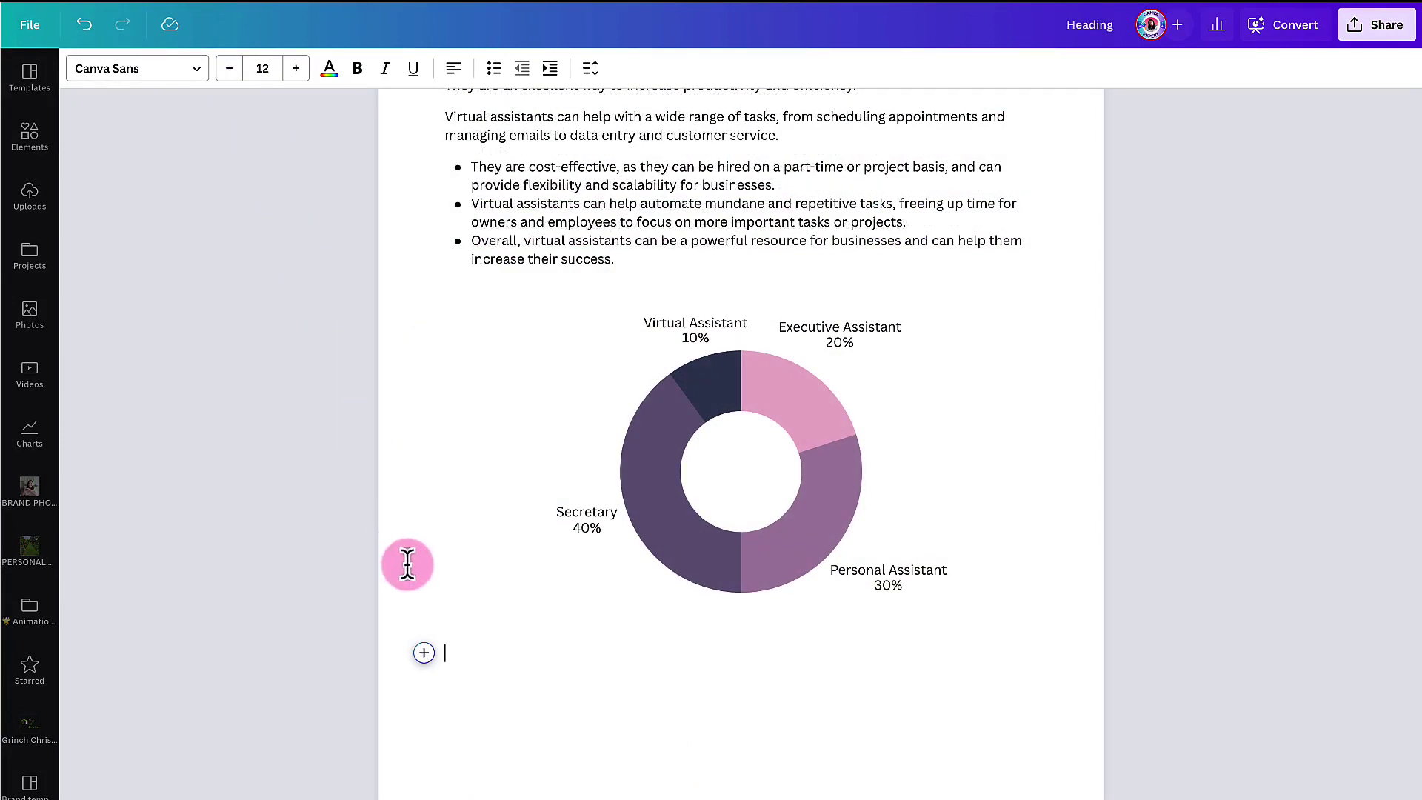
Embed the copied Canva NEWS design link below the donut chart
left_click(426, 661)
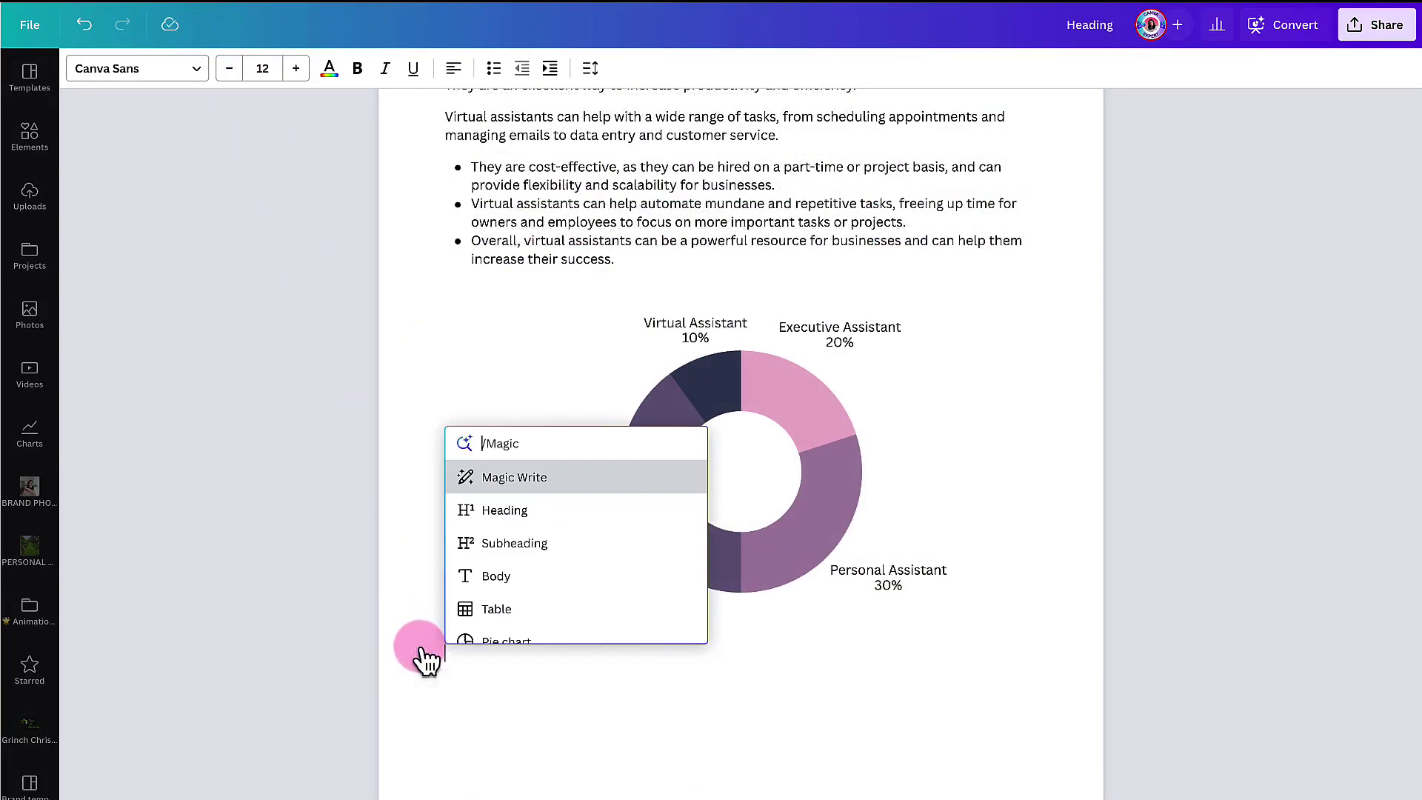
scroll(493, 622, "down", 1)
scroll(491, 623, "down", 2)
scroll(489, 625, "down", 1)
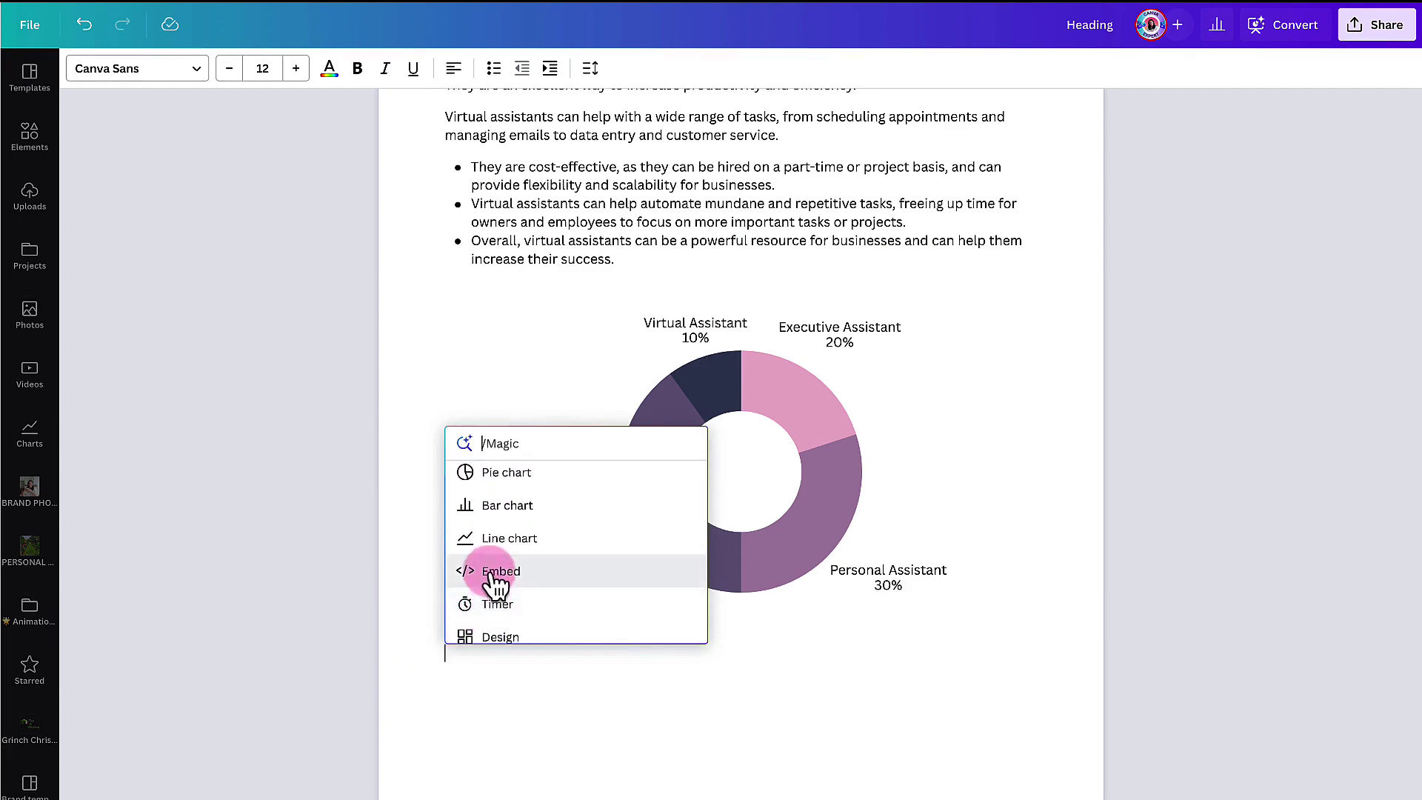
left_click(492, 571)
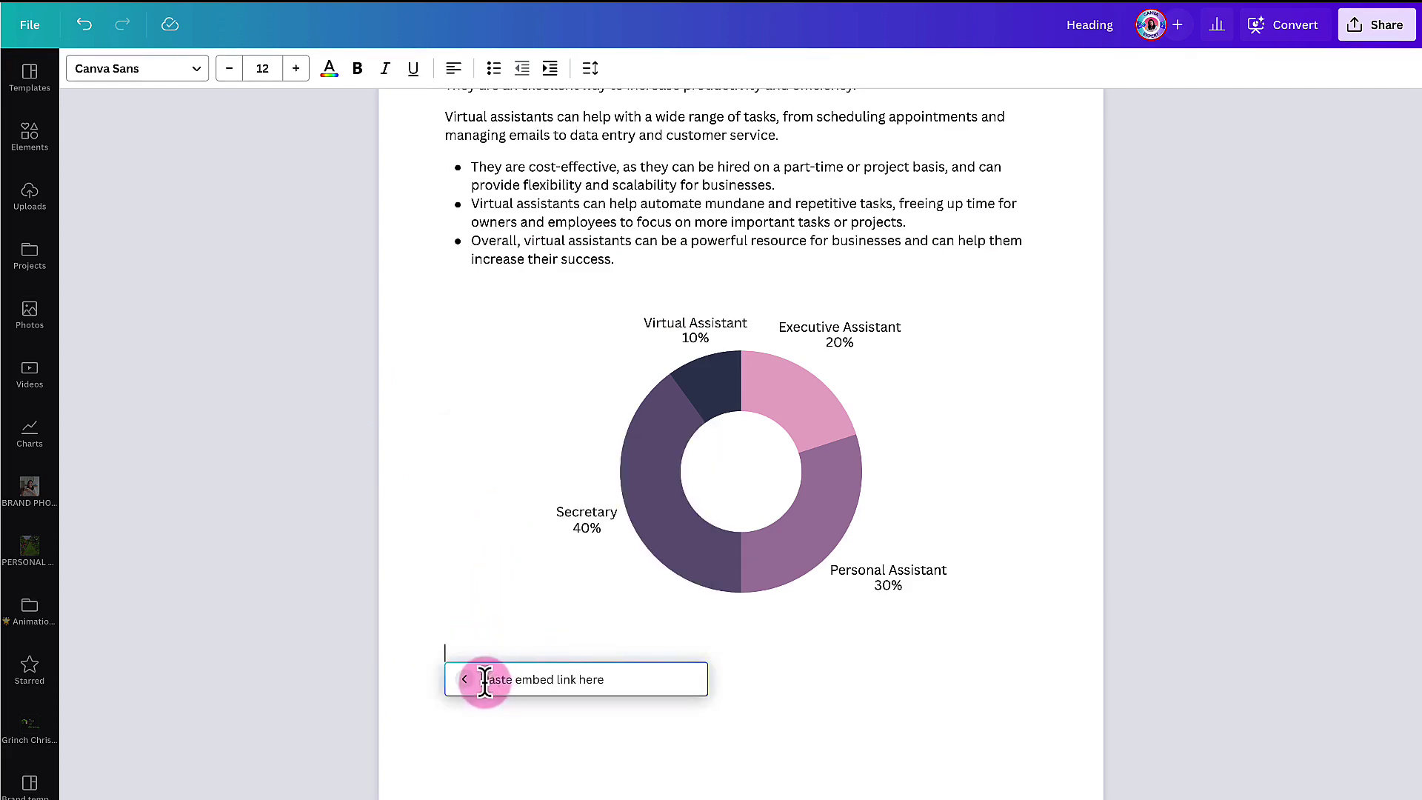
key("ctrl+v")
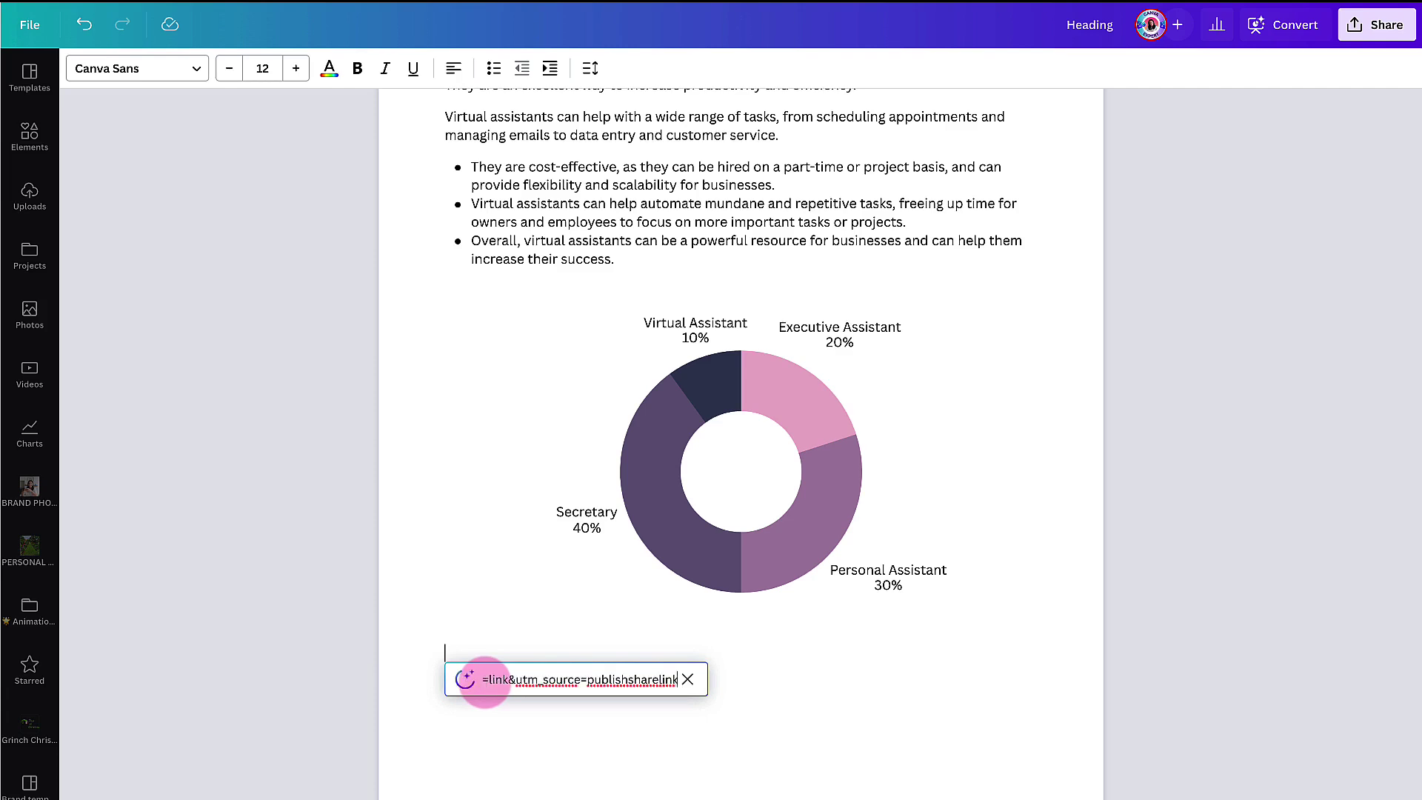
key("Return")
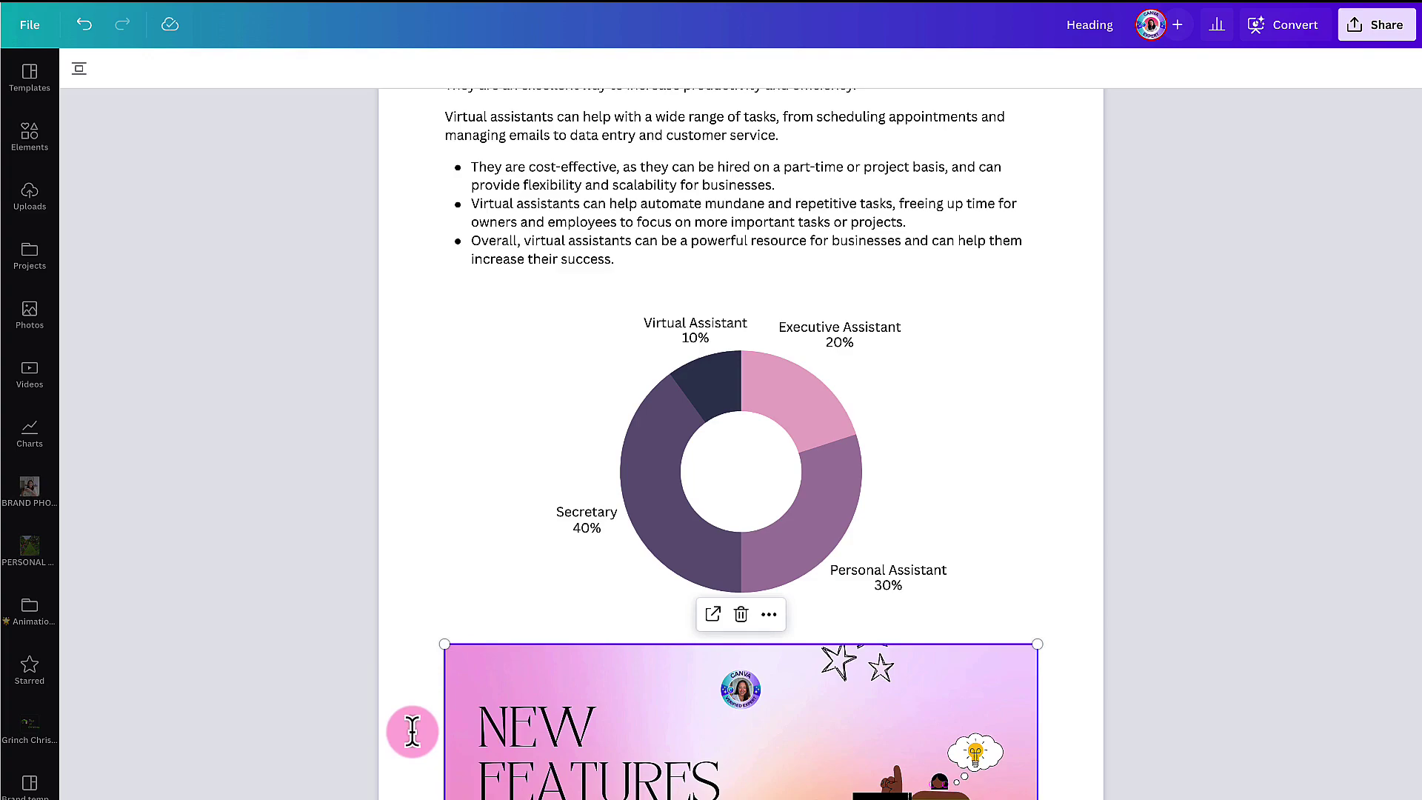
scroll(412, 730, "down", 1)
scroll(412, 730, "down", 2)
scroll(413, 729, "down", 2)
scroll(412, 729, "down", 1)
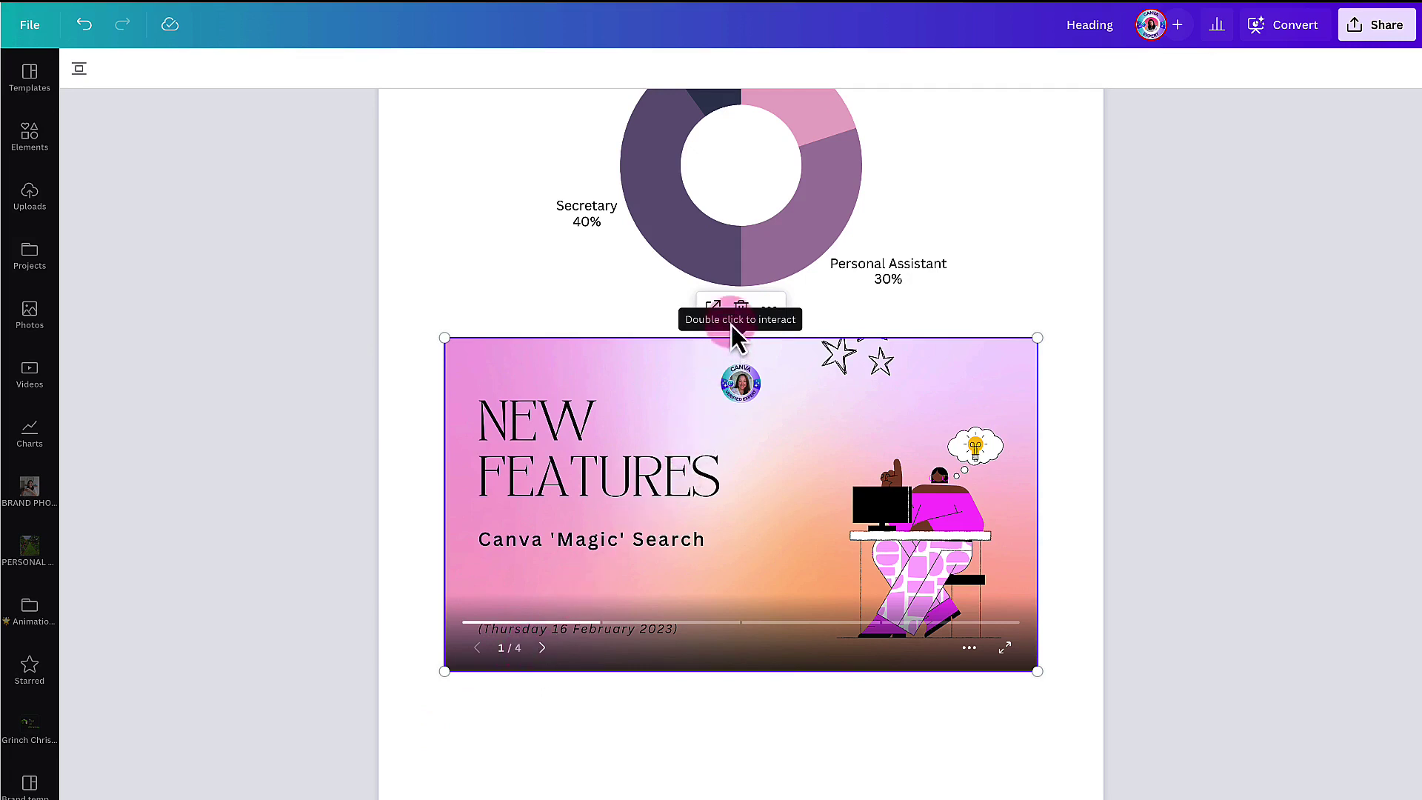
Advance the embedded presentation through its slides to the video slide
left_click_drag(492, 682, 674, 469)
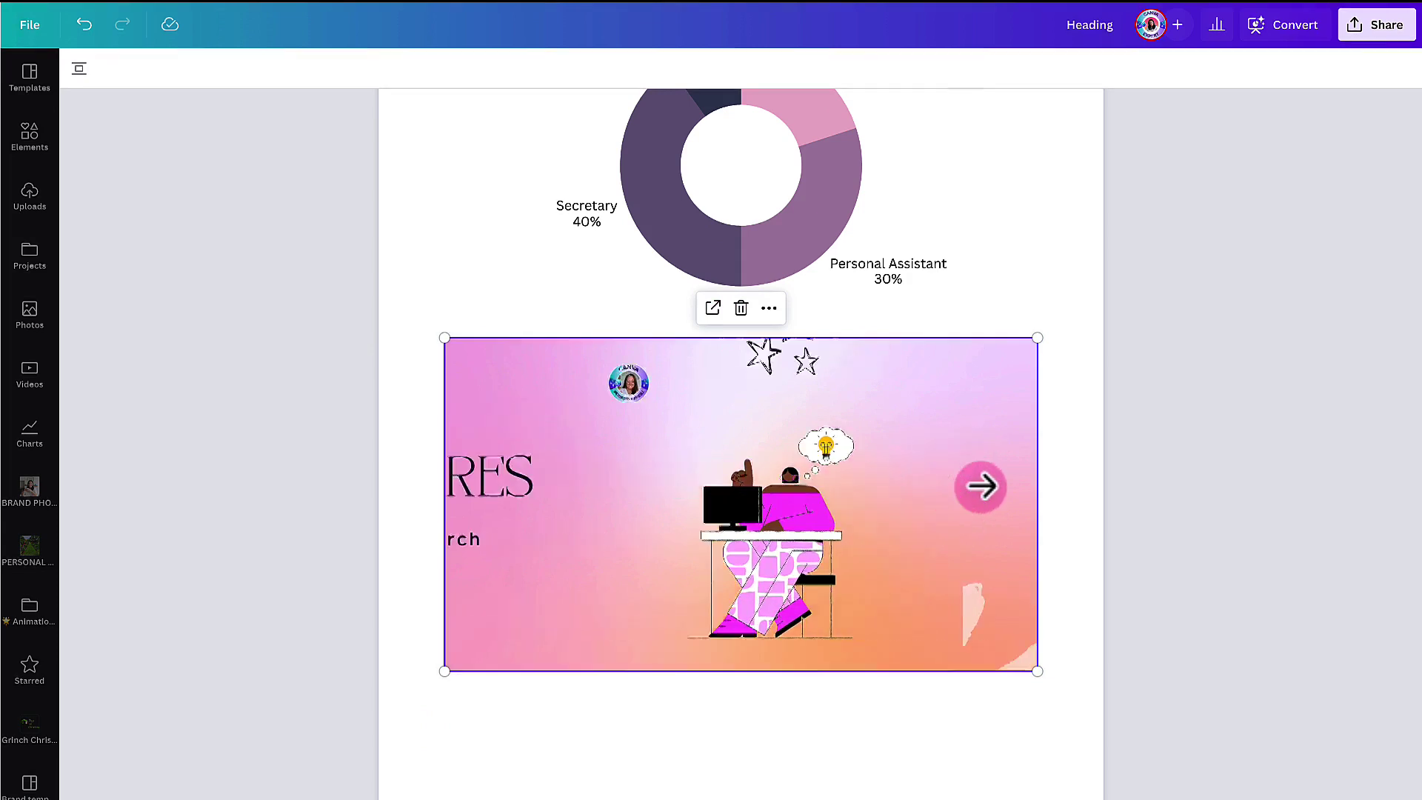
left_click(980, 485)
left_click(980, 485)
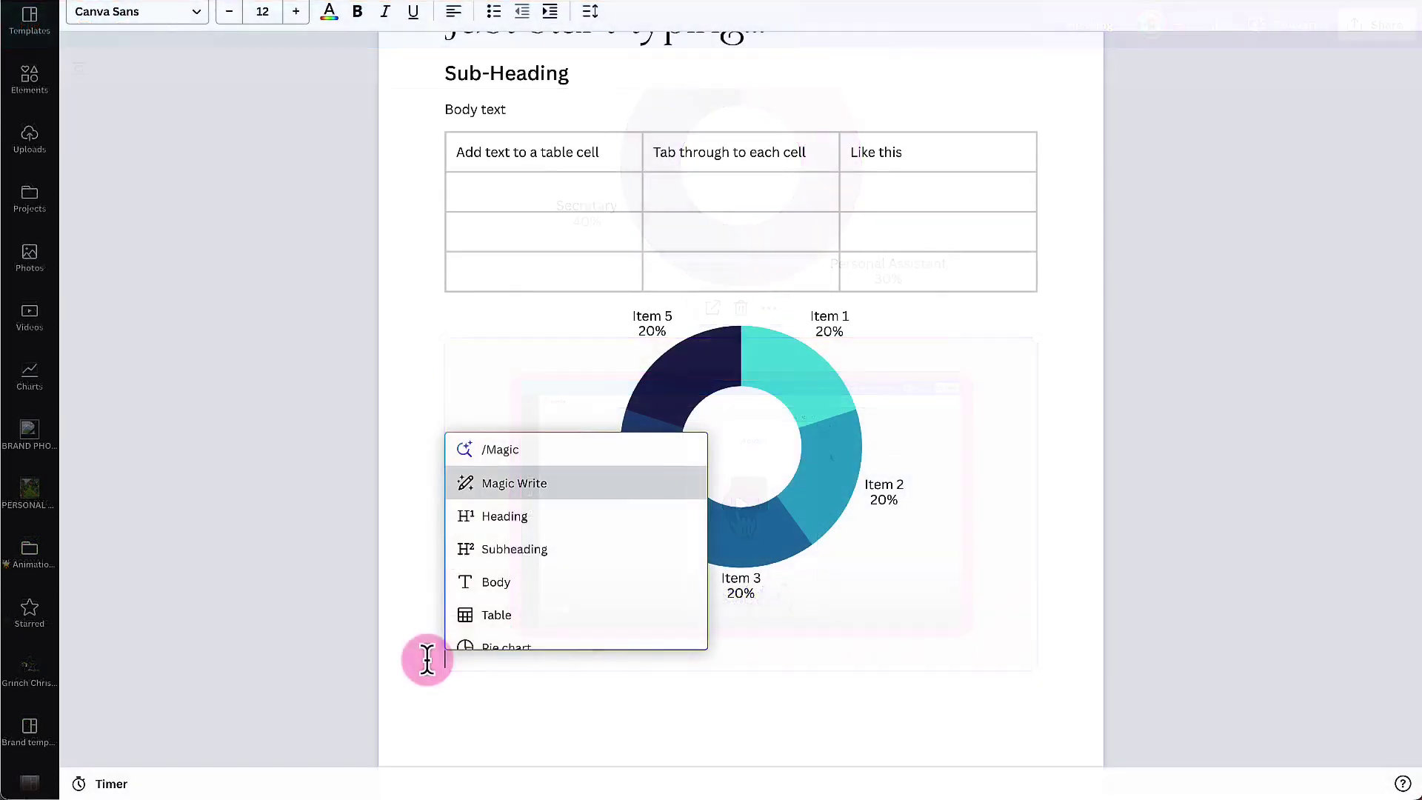
scroll(517, 569, "down", 1)
scroll(517, 569, "down", 3)
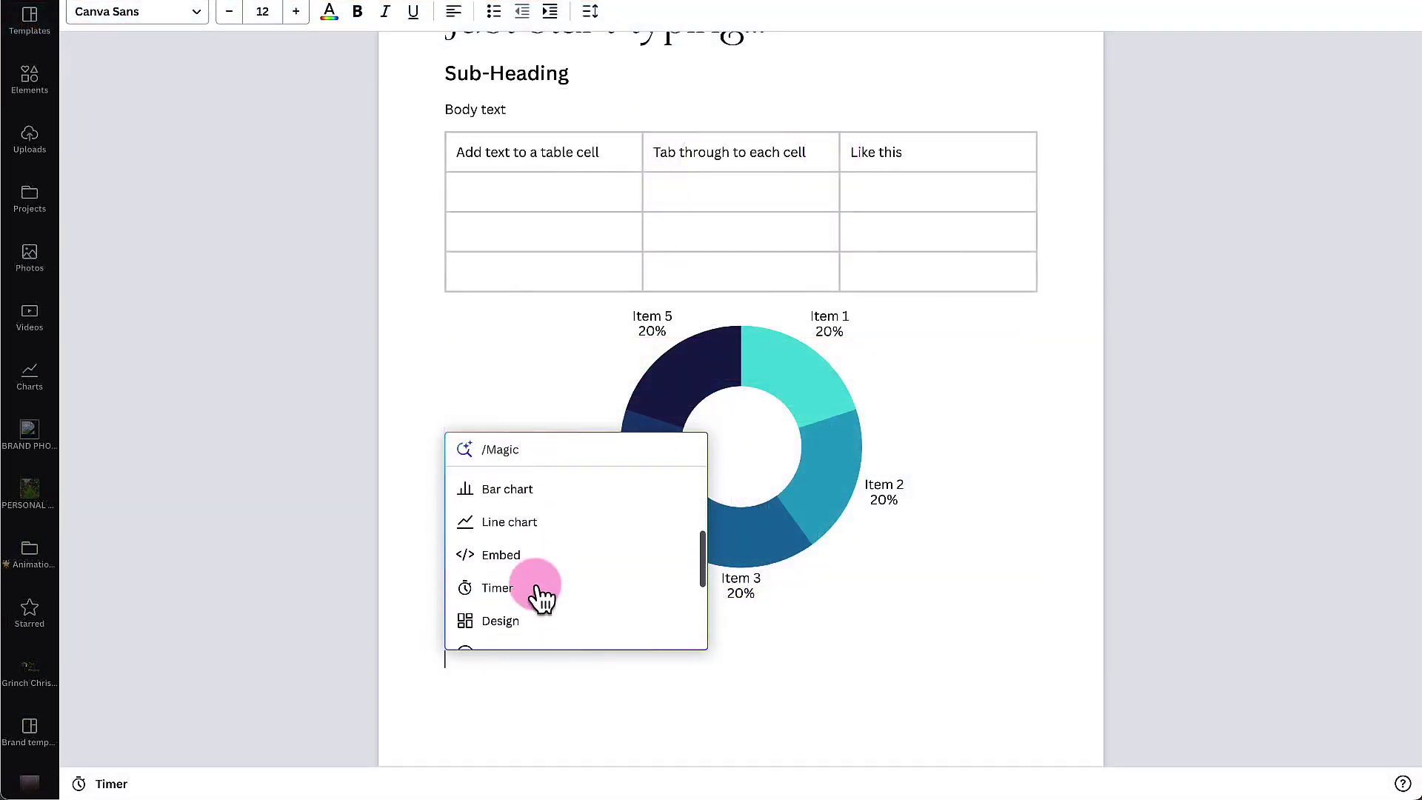
Insert a 03-minute timer, start the countdown, and pause it at 02:56
left_click(495, 592)
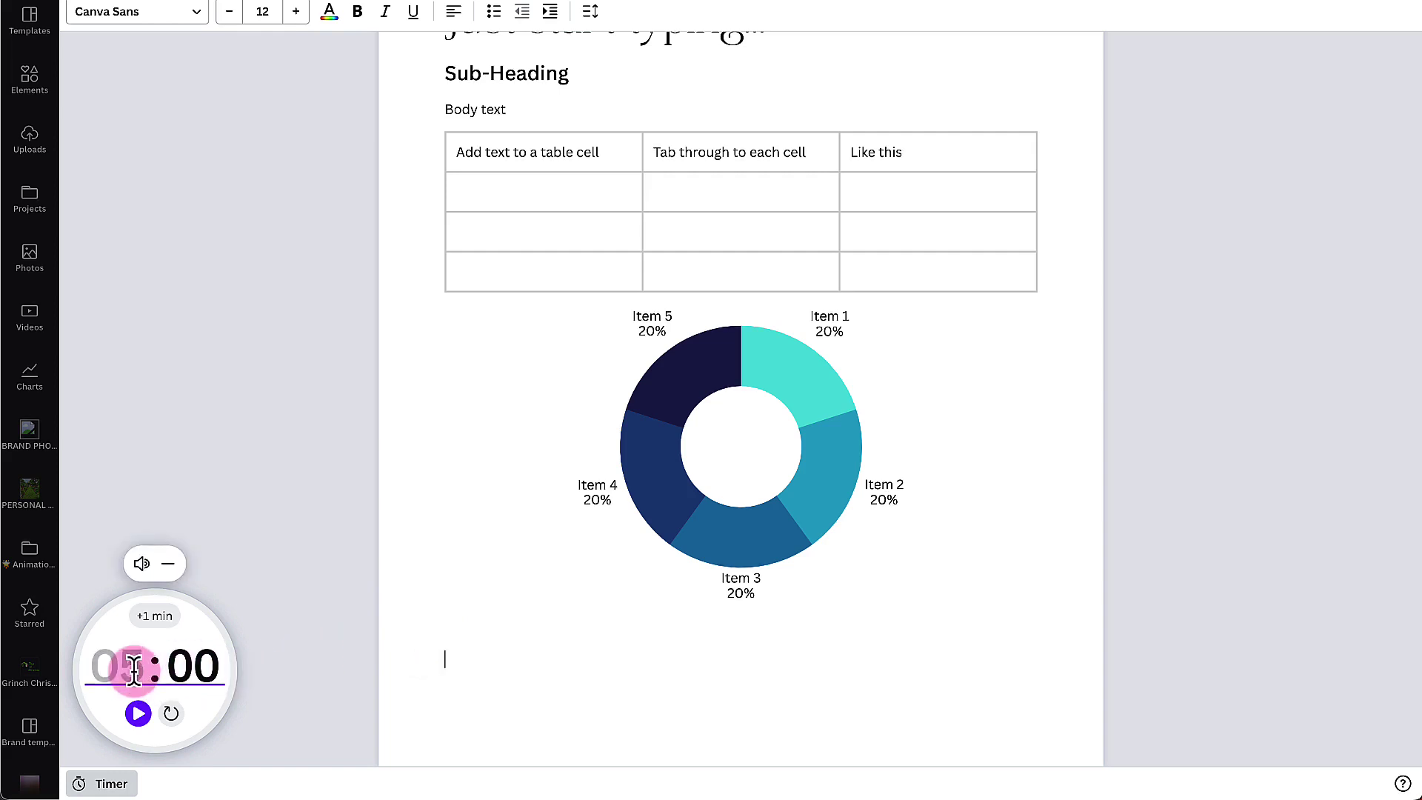
type("03")
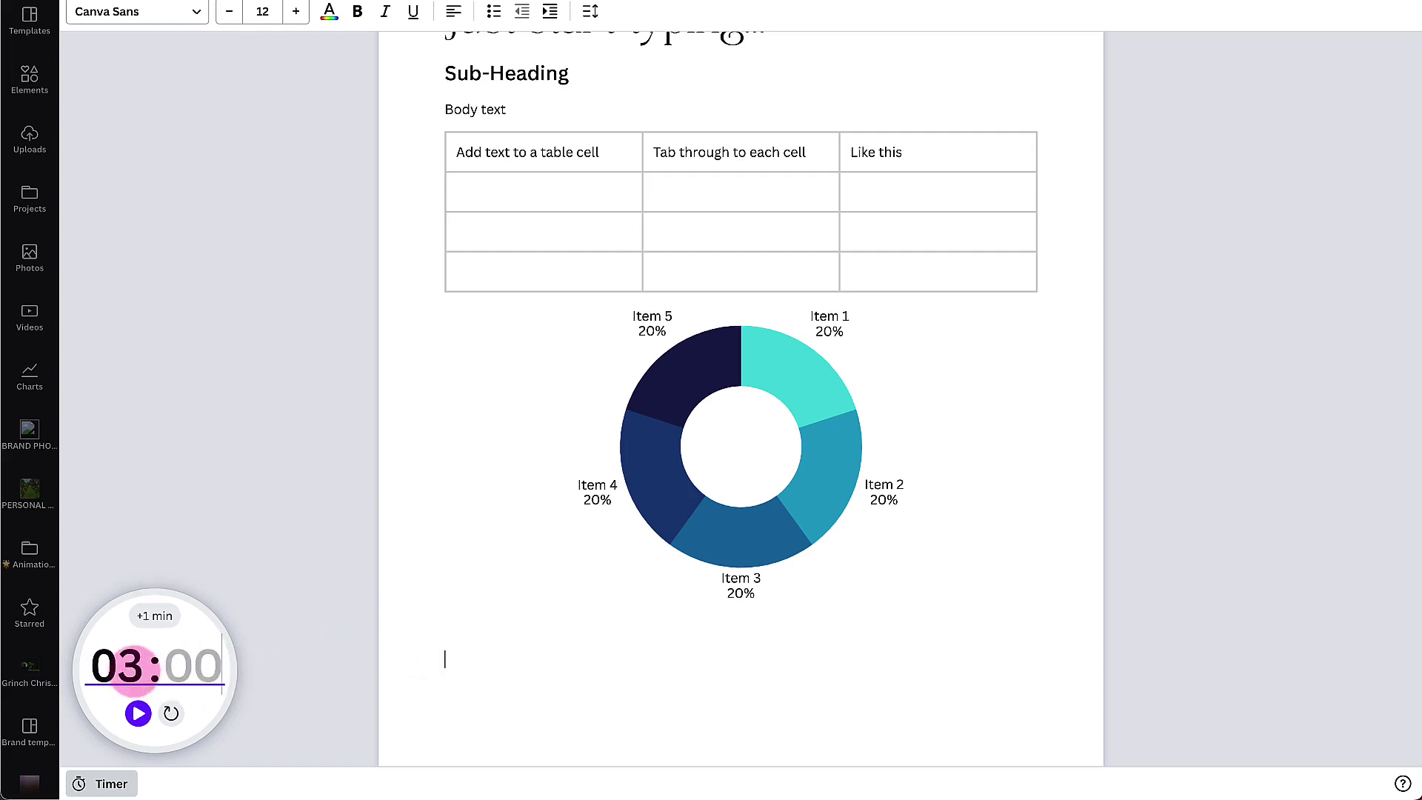
left_click(139, 713)
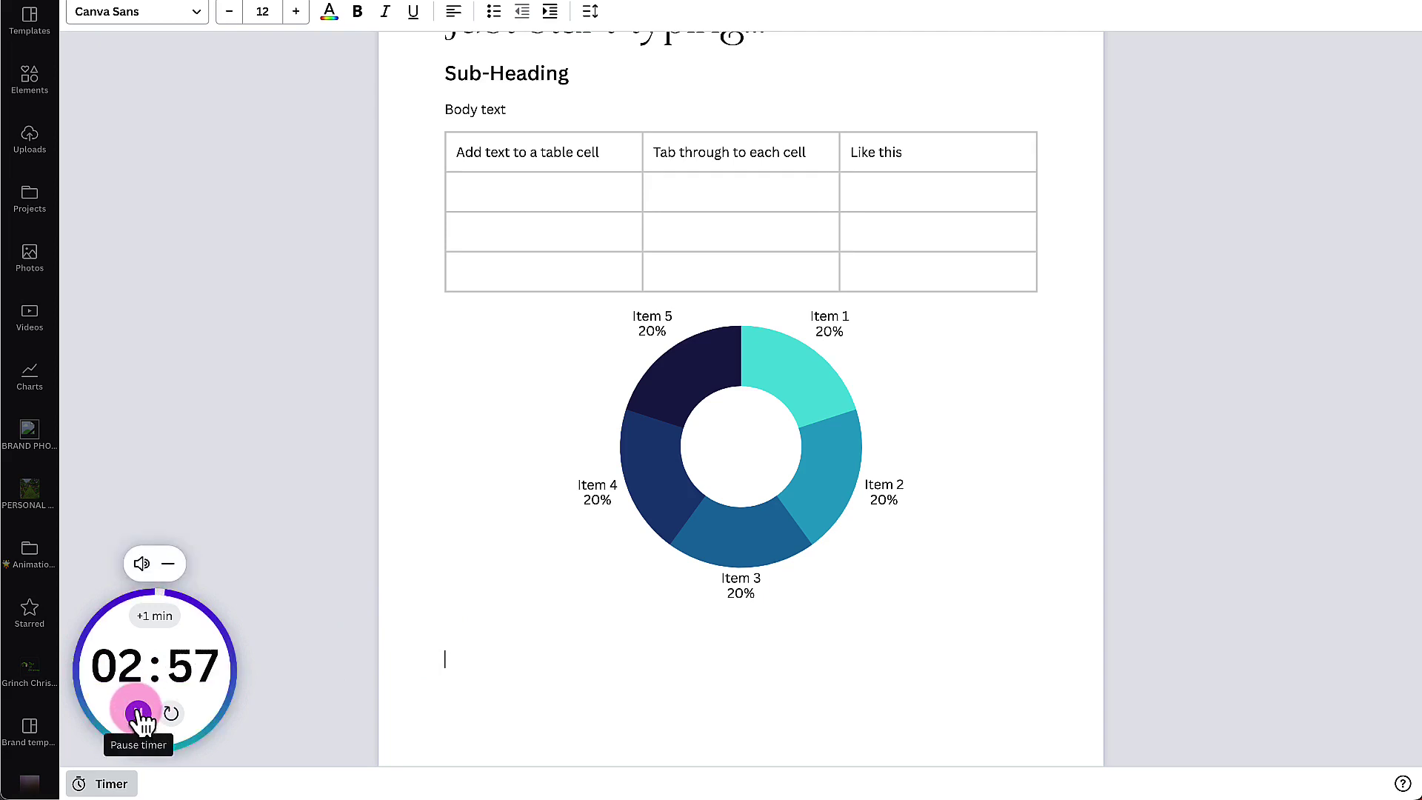
left_click(139, 713)
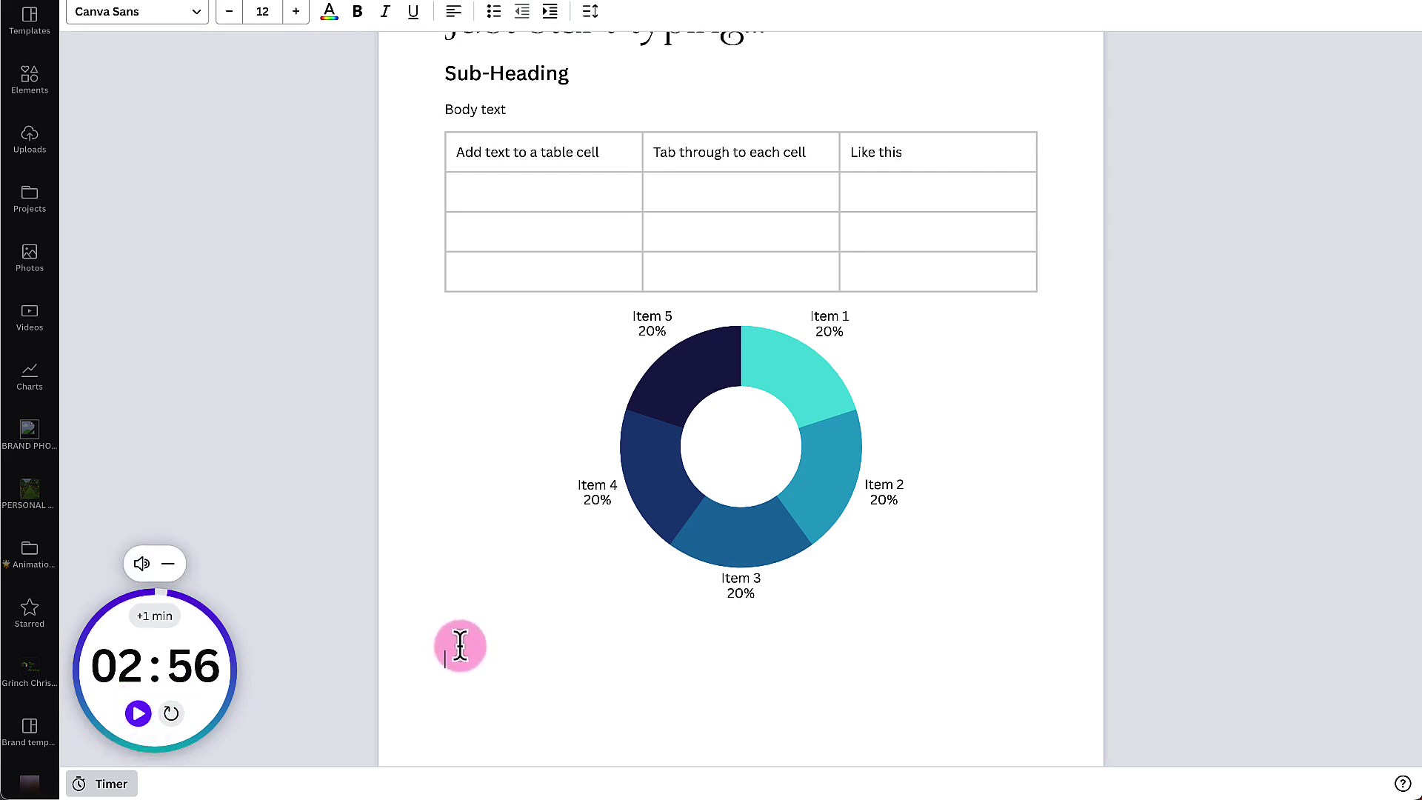
Insert a 2000×600 design below the chart with the 'Starting your business' template
left_click(426, 661)
type("/Magic")
scroll(515, 672, "down", 3)
scroll(515, 671, "down", 2)
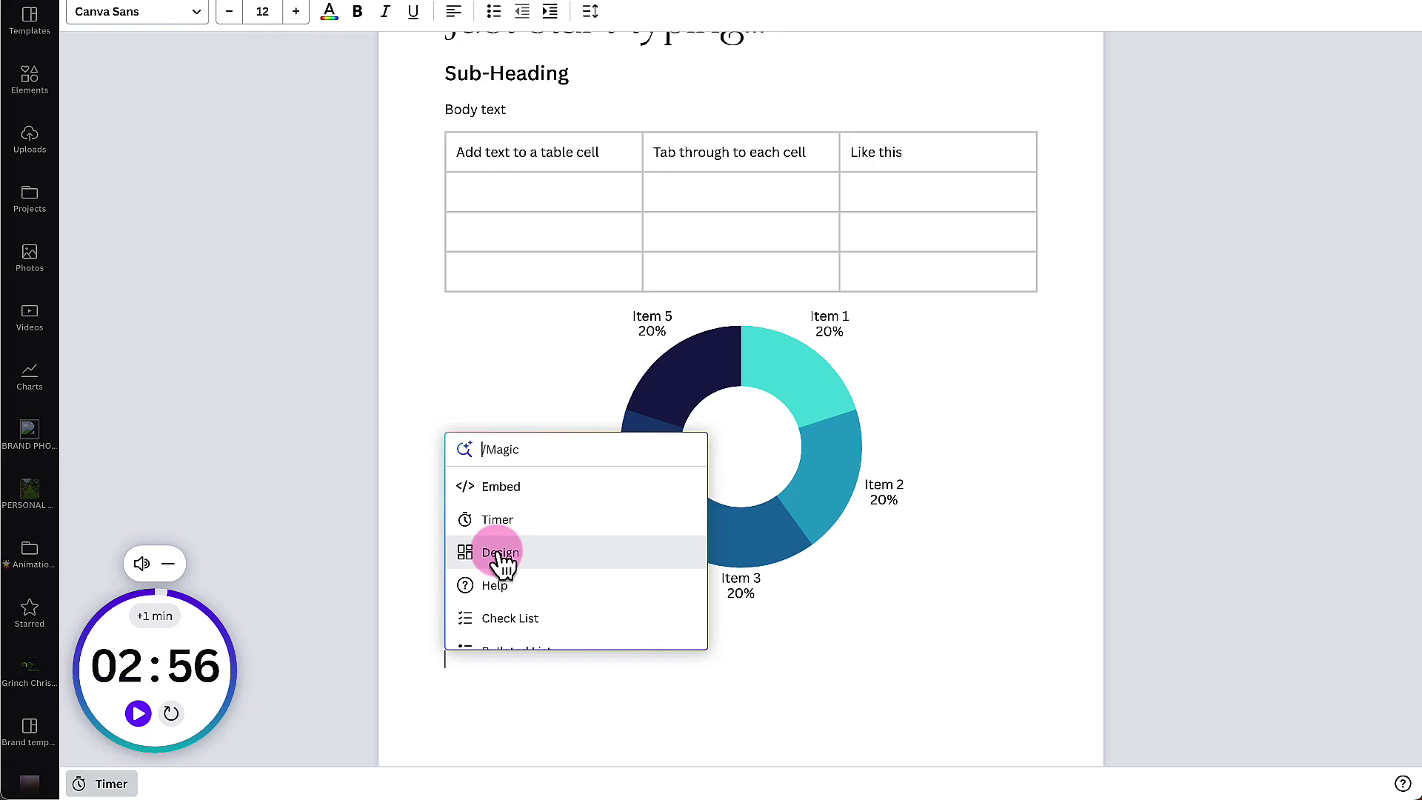
scroll(500, 578, "up", 1)
left_click(497, 590)
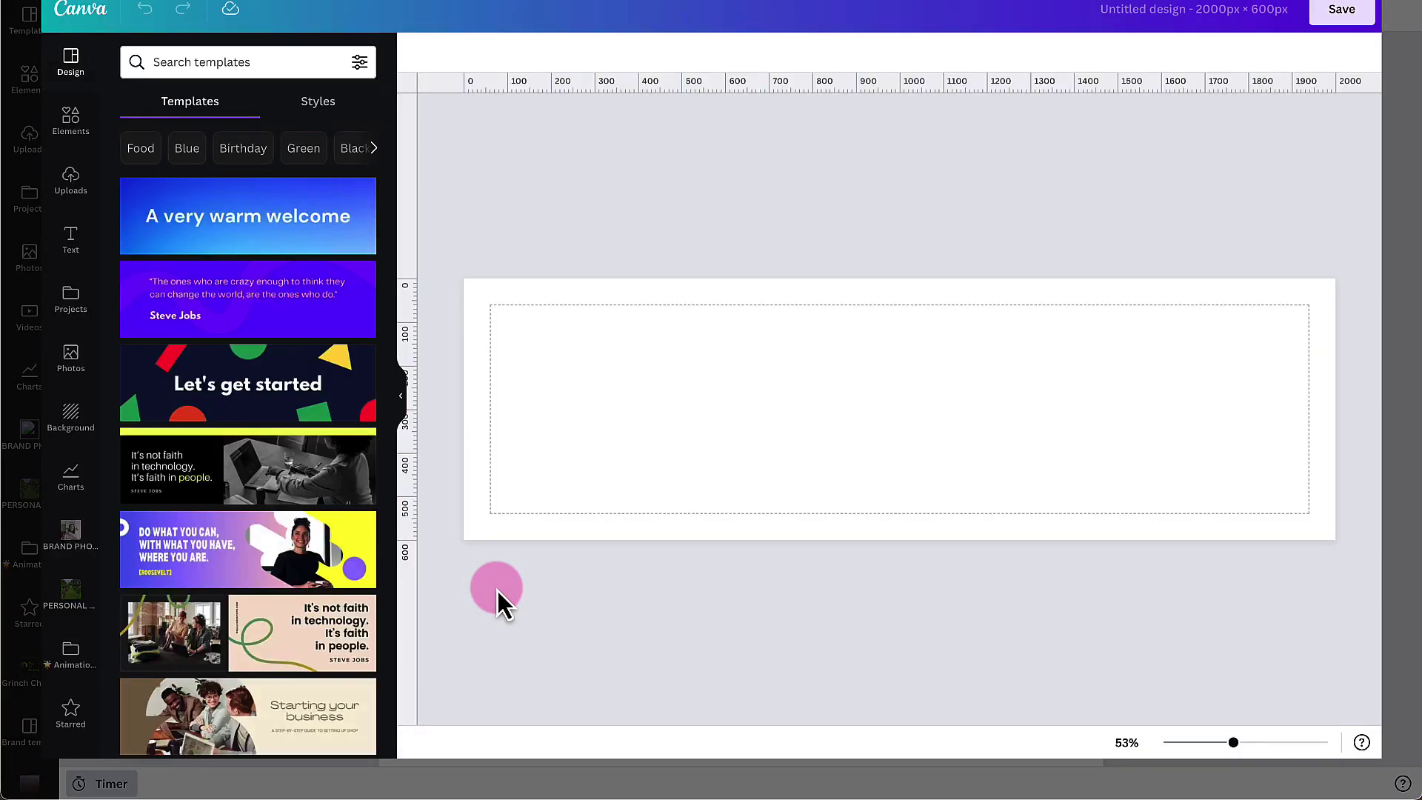
mouse_move(248, 549)
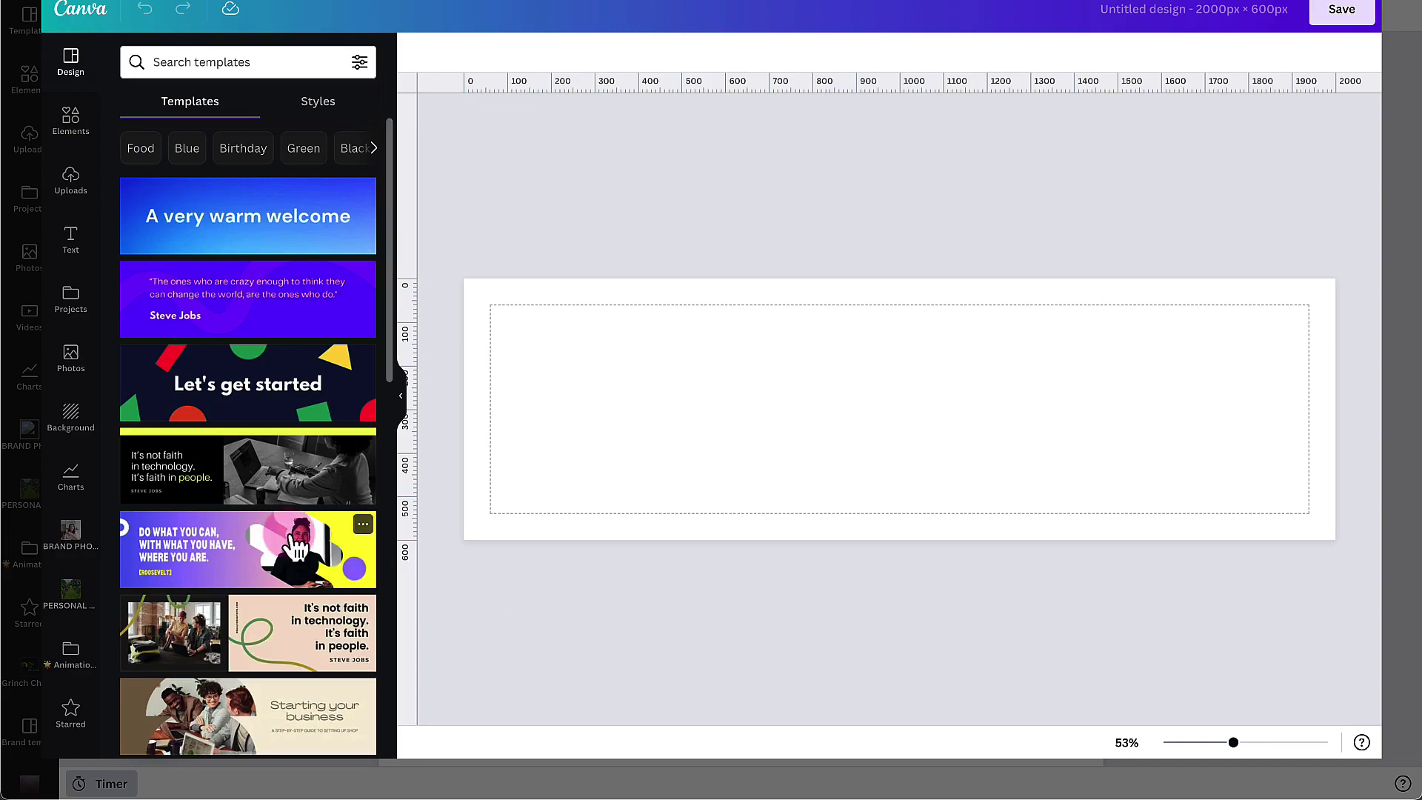
scroll(295, 546, "down", 1)
scroll(295, 548, "down", 1)
scroll(294, 547, "down", 1)
scroll(295, 547, "down", 1)
scroll(295, 548, "down", 1)
scroll(295, 547, "up", 2)
scroll(294, 547, "up", 2)
scroll(294, 546, "up", 1)
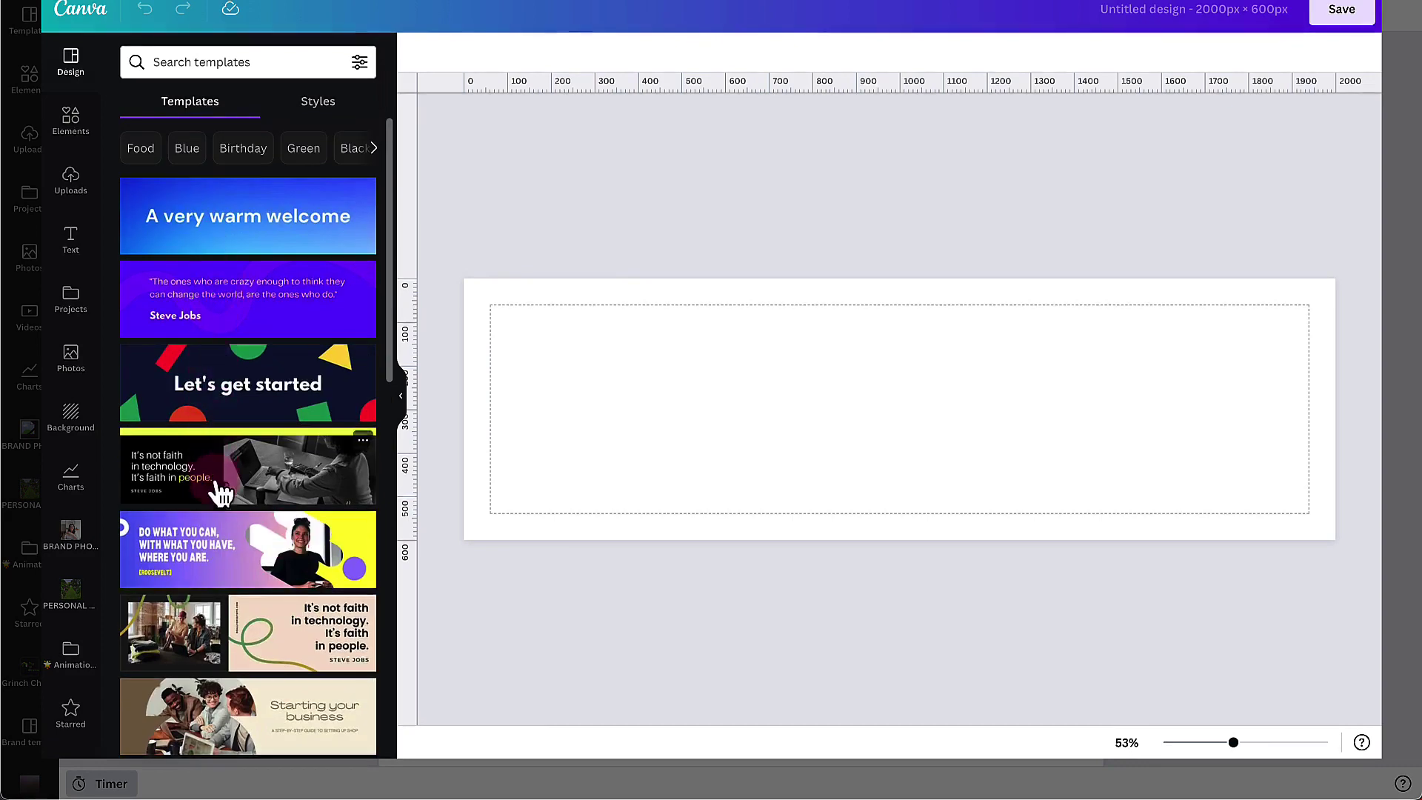
scroll(222, 545, "down", 1)
scroll(222, 544, "down", 2)
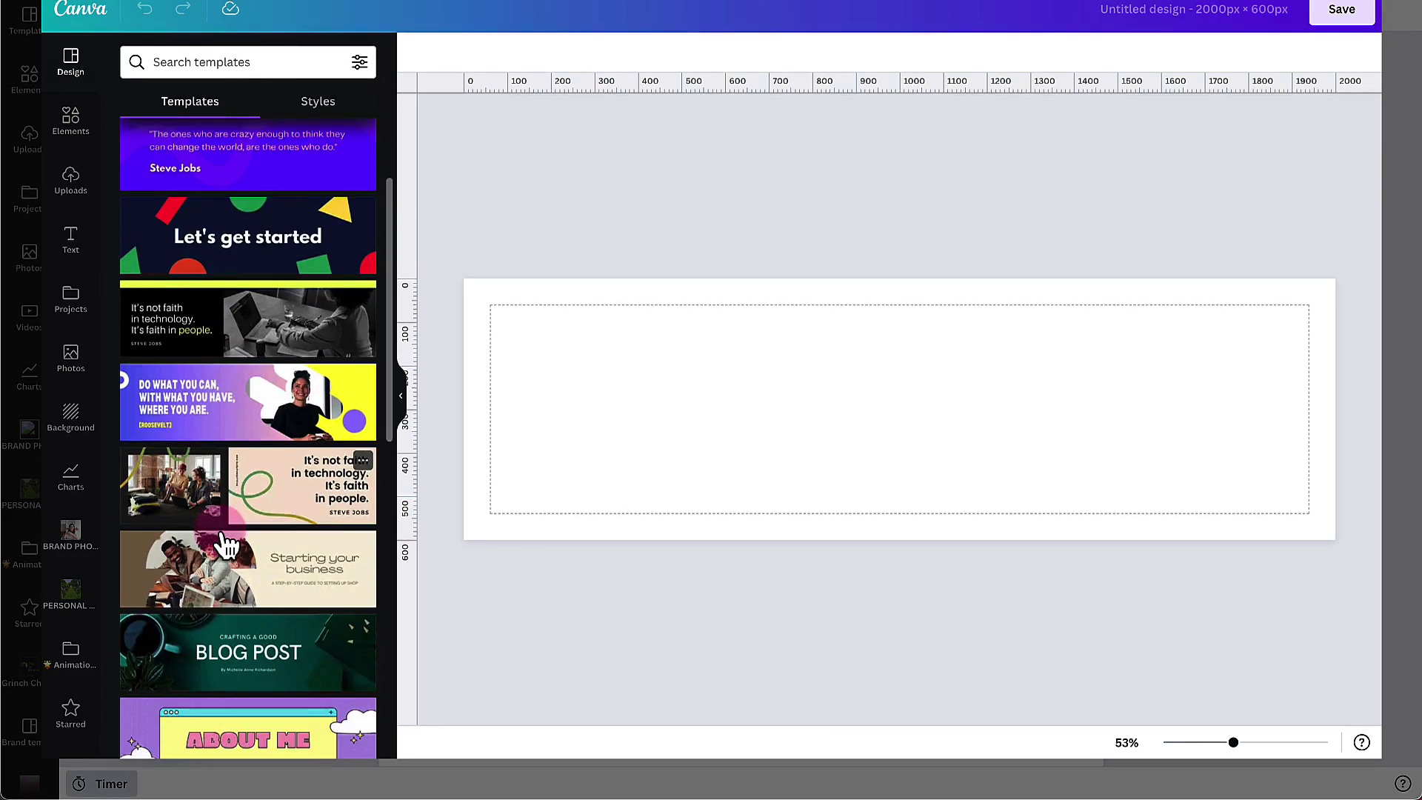
scroll(228, 541, "down", 1)
left_click(278, 536)
scroll(279, 534, "up", 2)
left_click(431, 412)
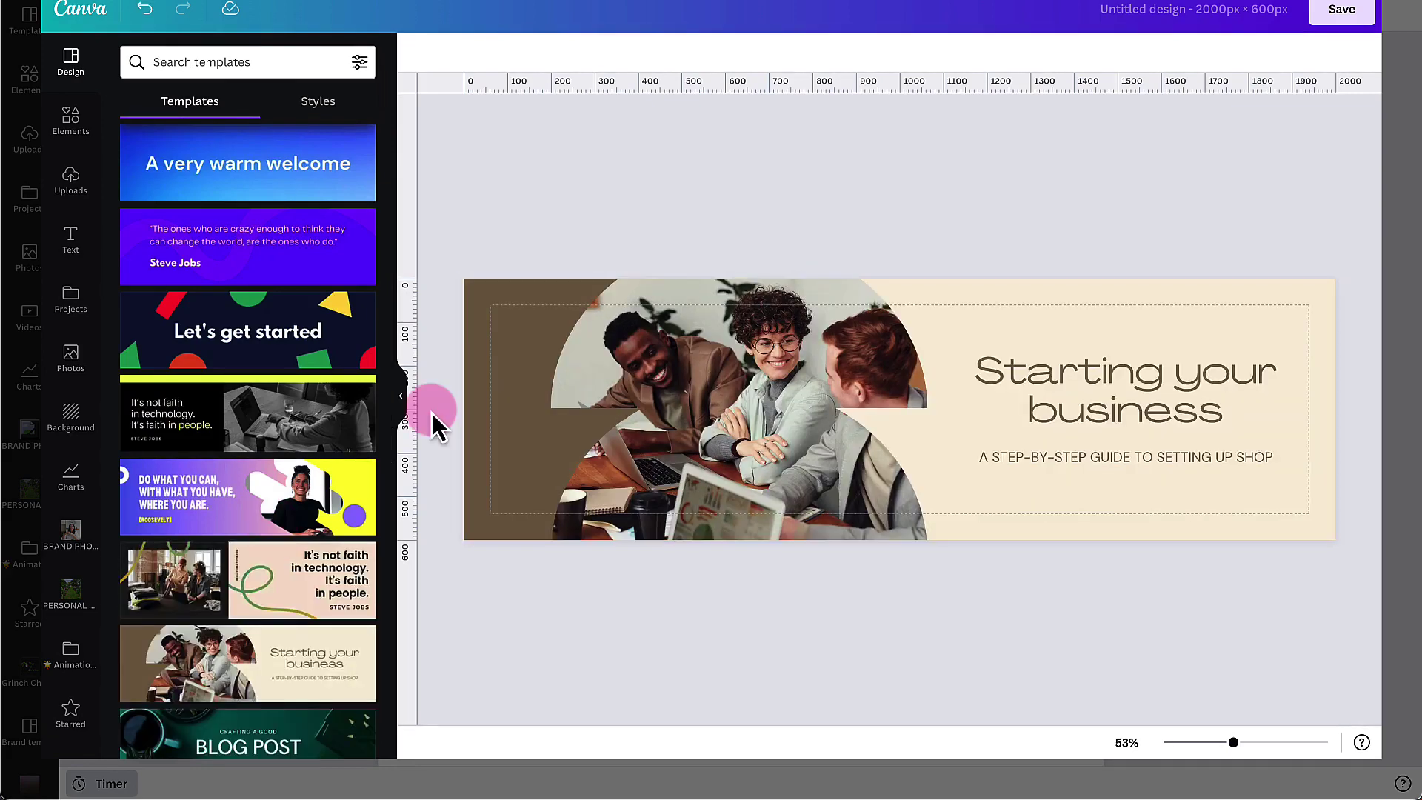
left_click(486, 375)
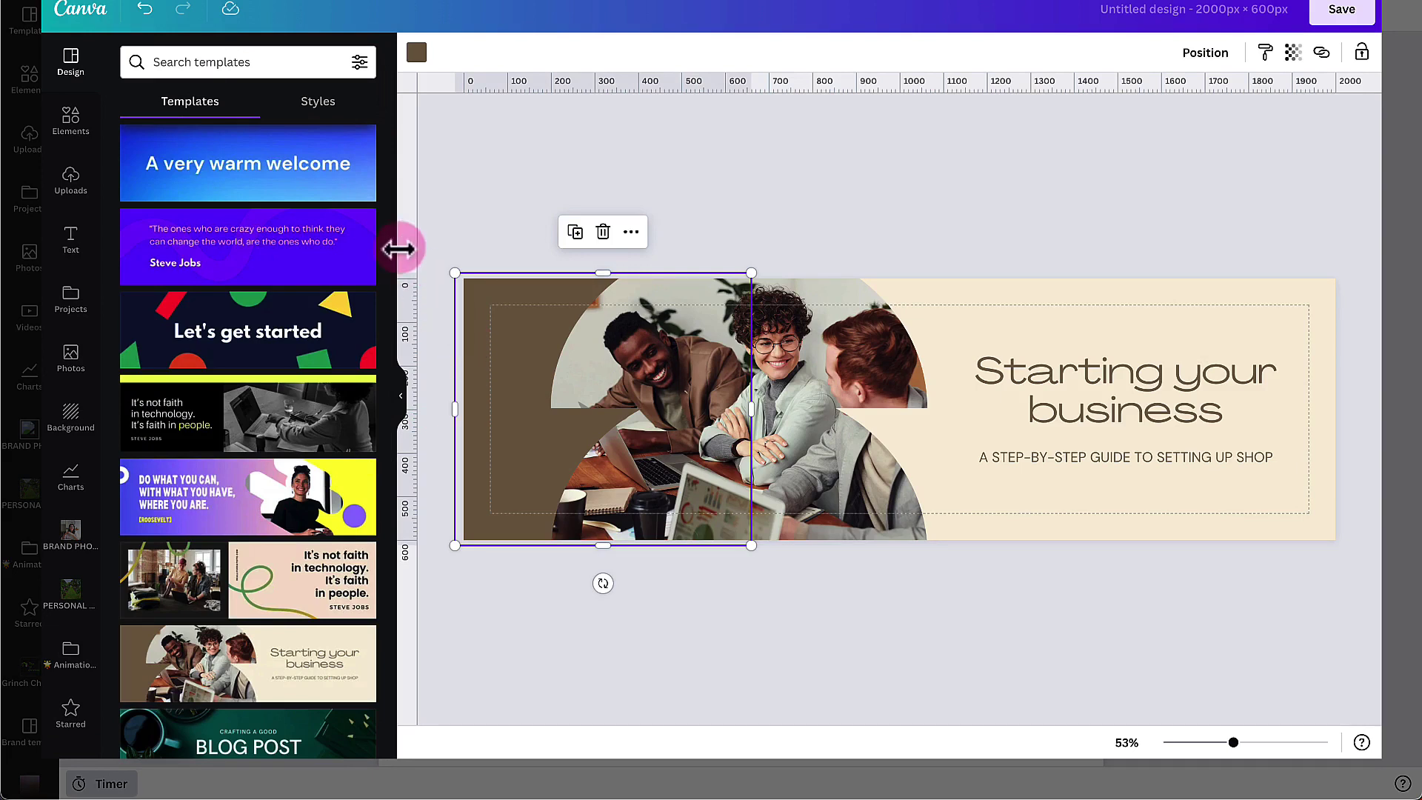
Apply a recent design style to the banner and shuffle it twice for a new look
left_click(317, 108)
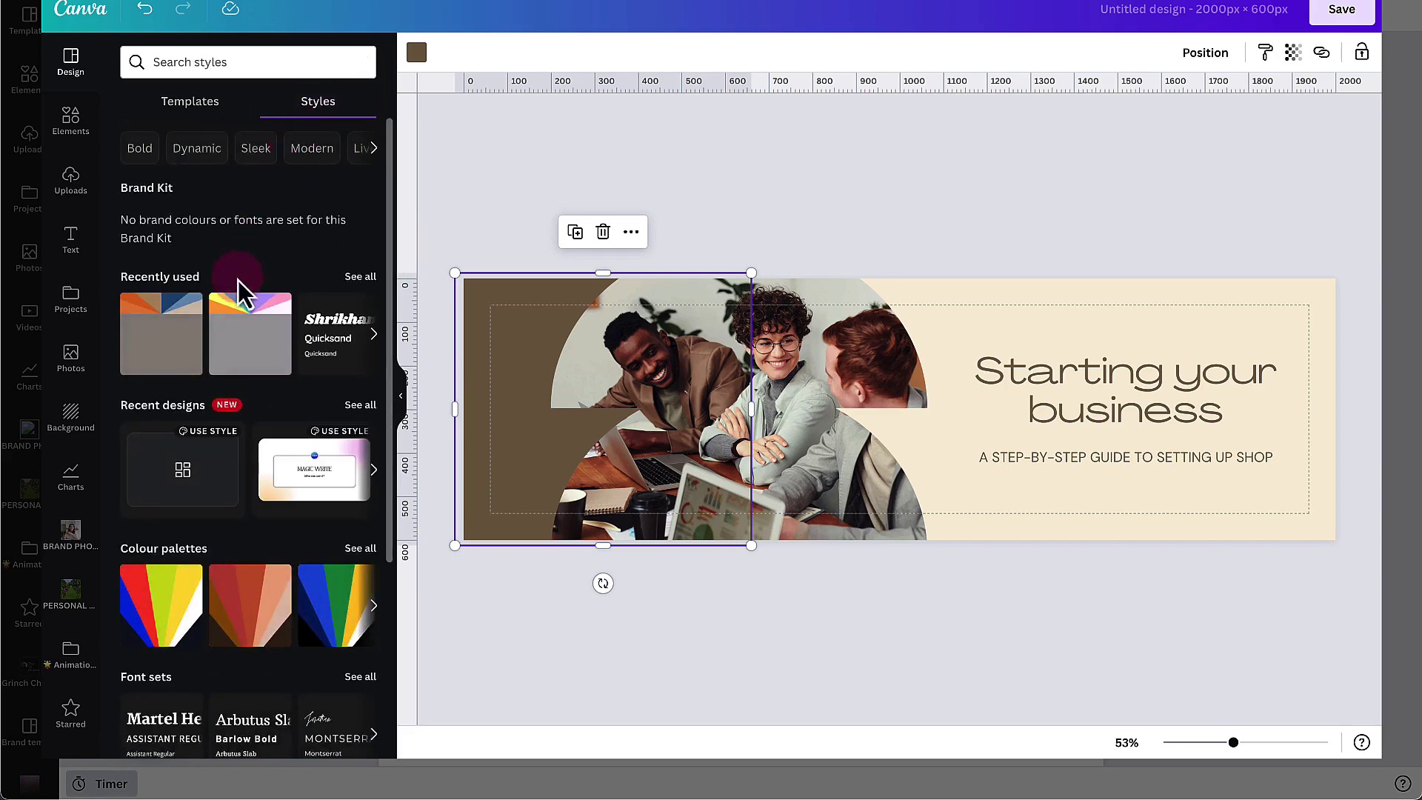
left_click(187, 409)
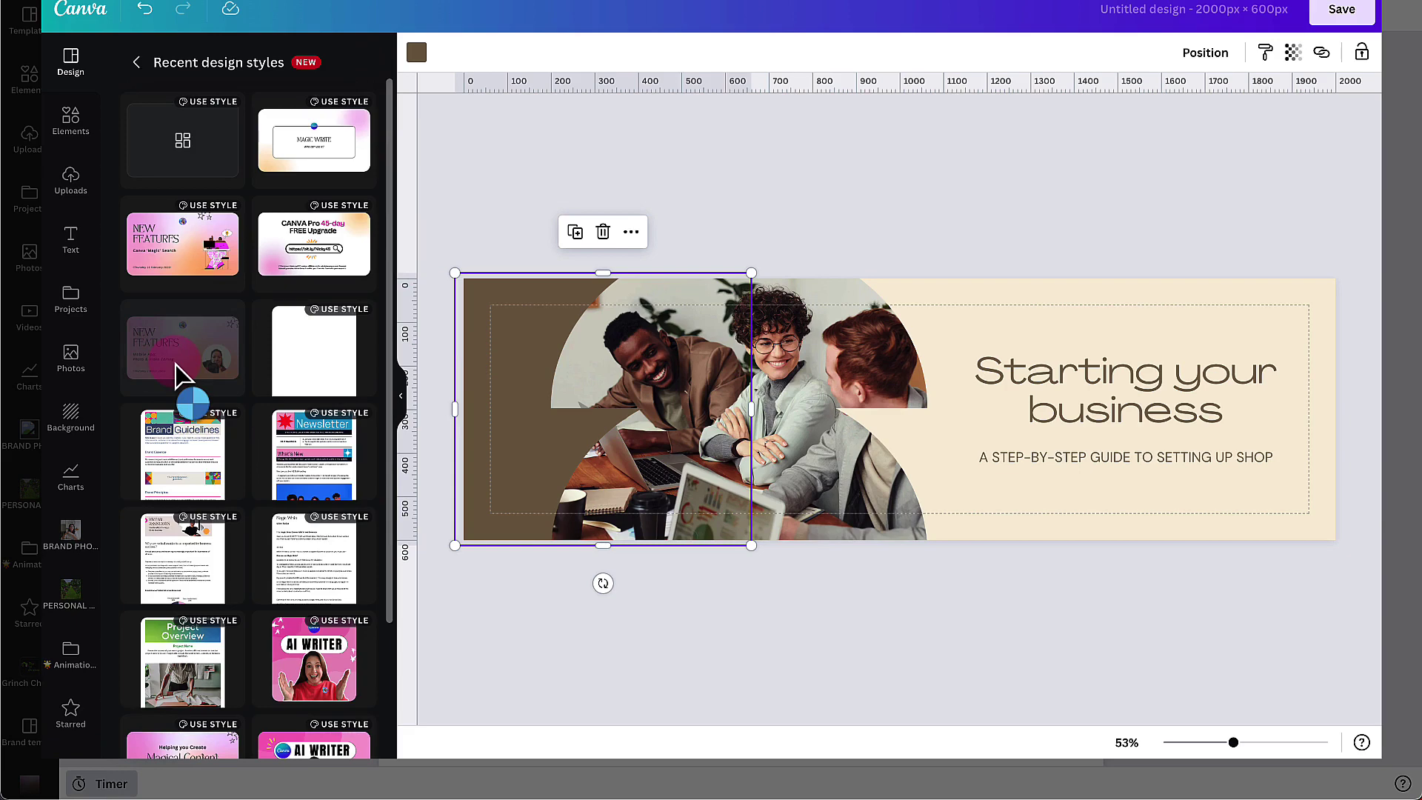
left_click(183, 375)
left_click(175, 362)
left_click(177, 260)
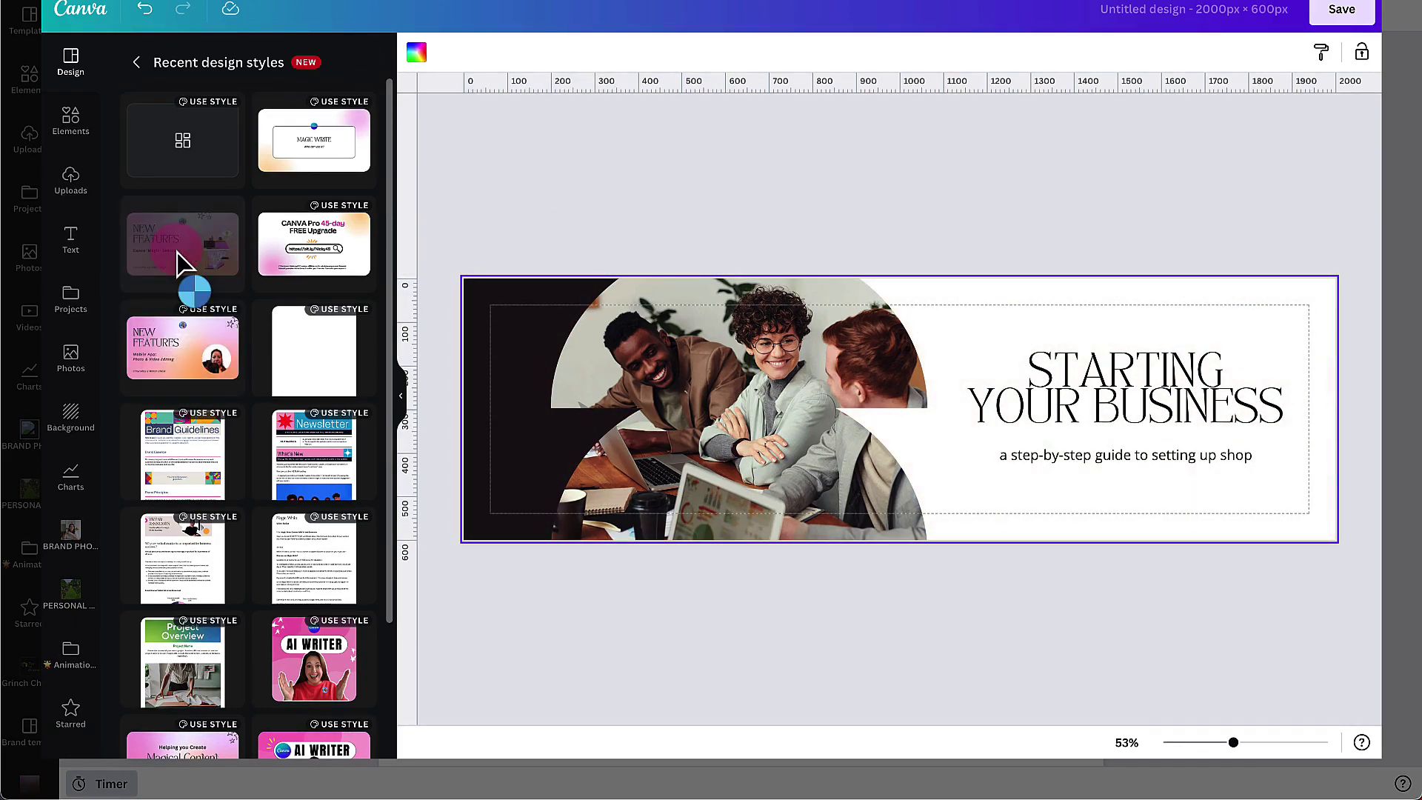
Name the design 'Blog banner' and return to the Doc
left_click(137, 62)
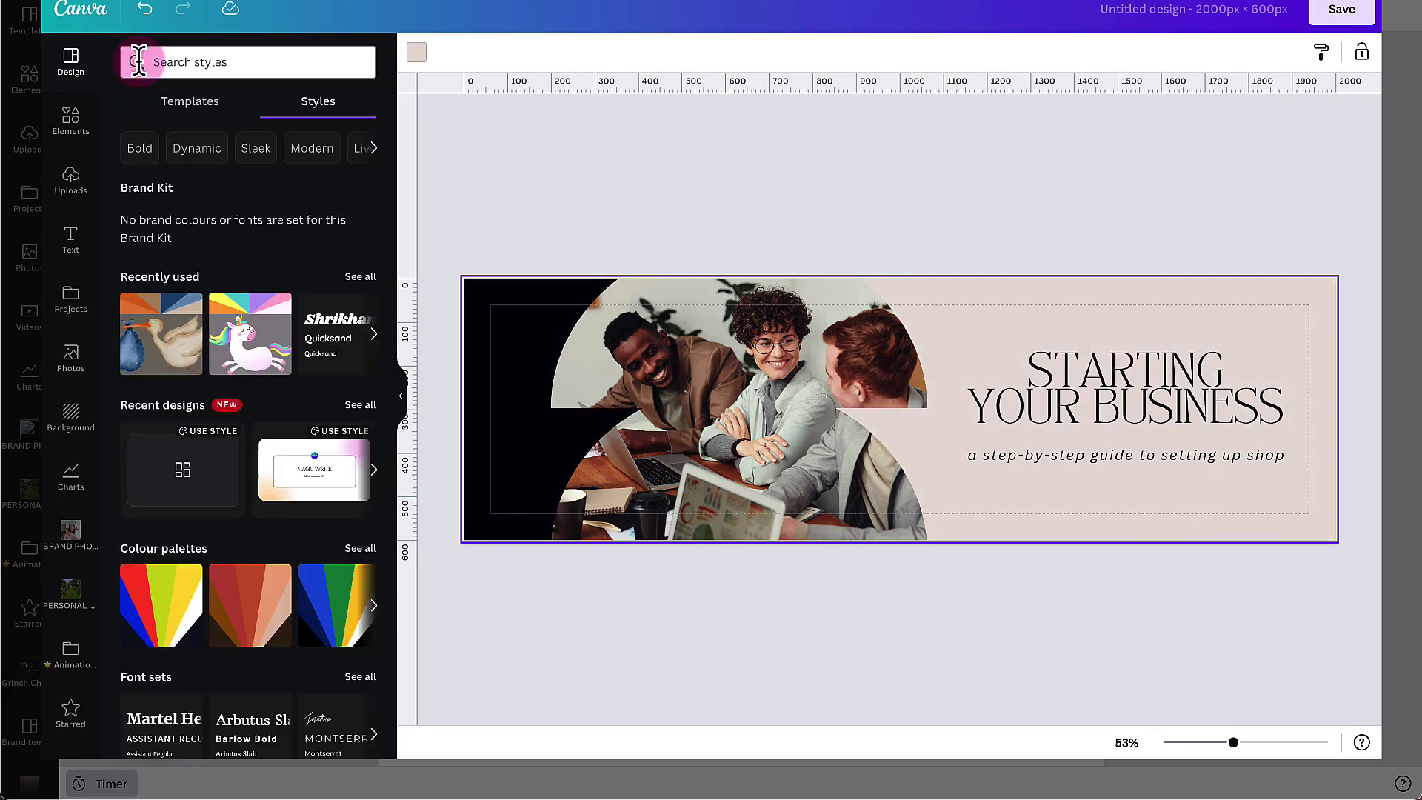
left_click(184, 112)
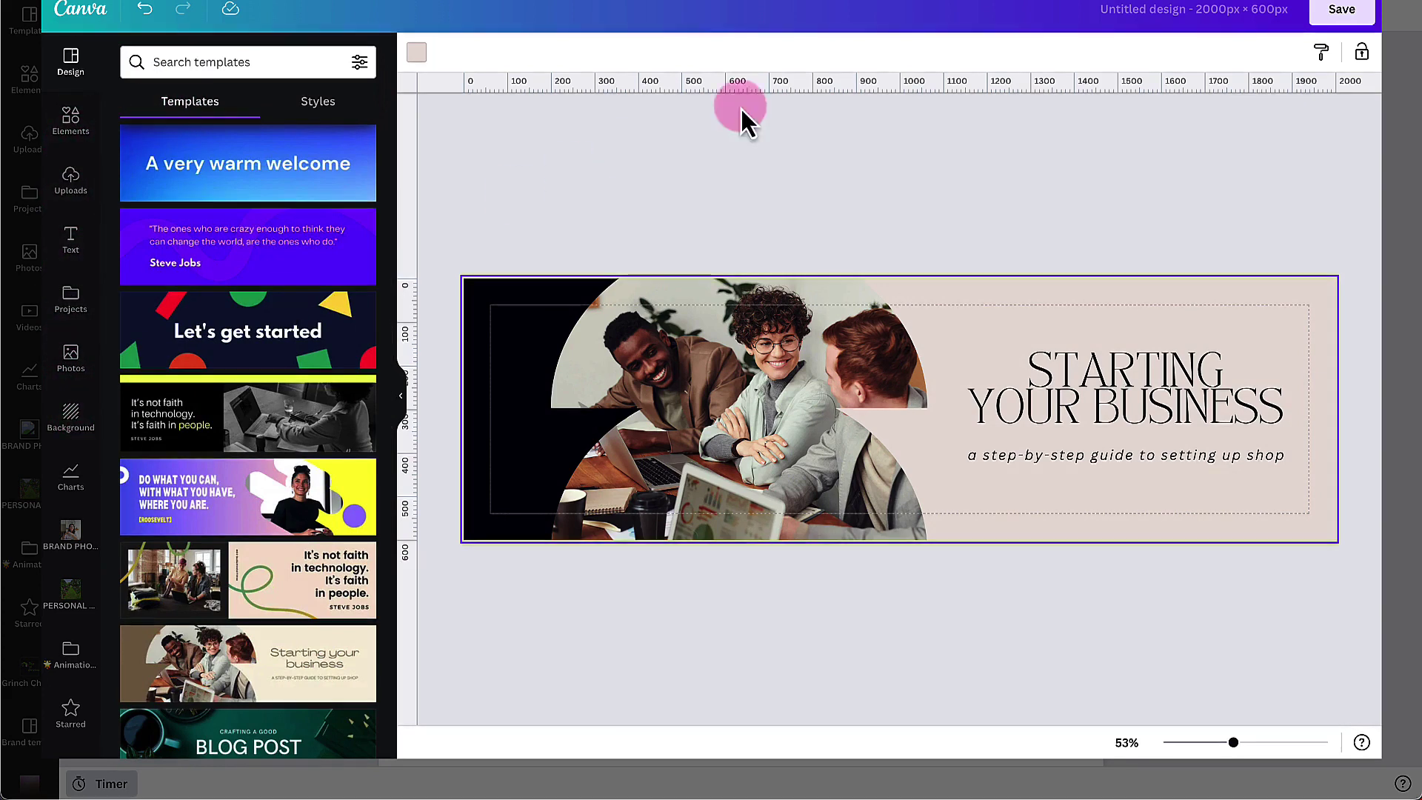
left_click(1131, 13)
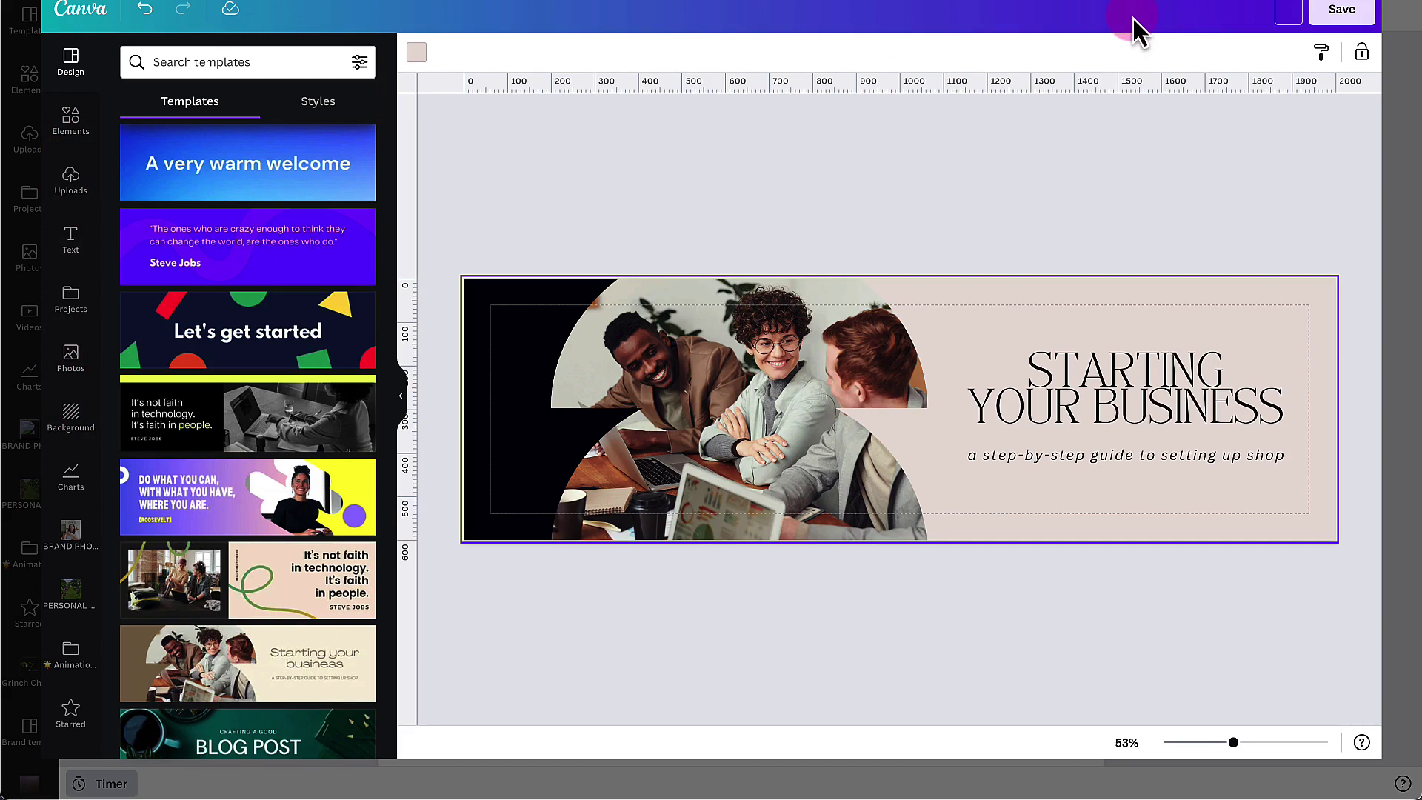
type("Blog banner")
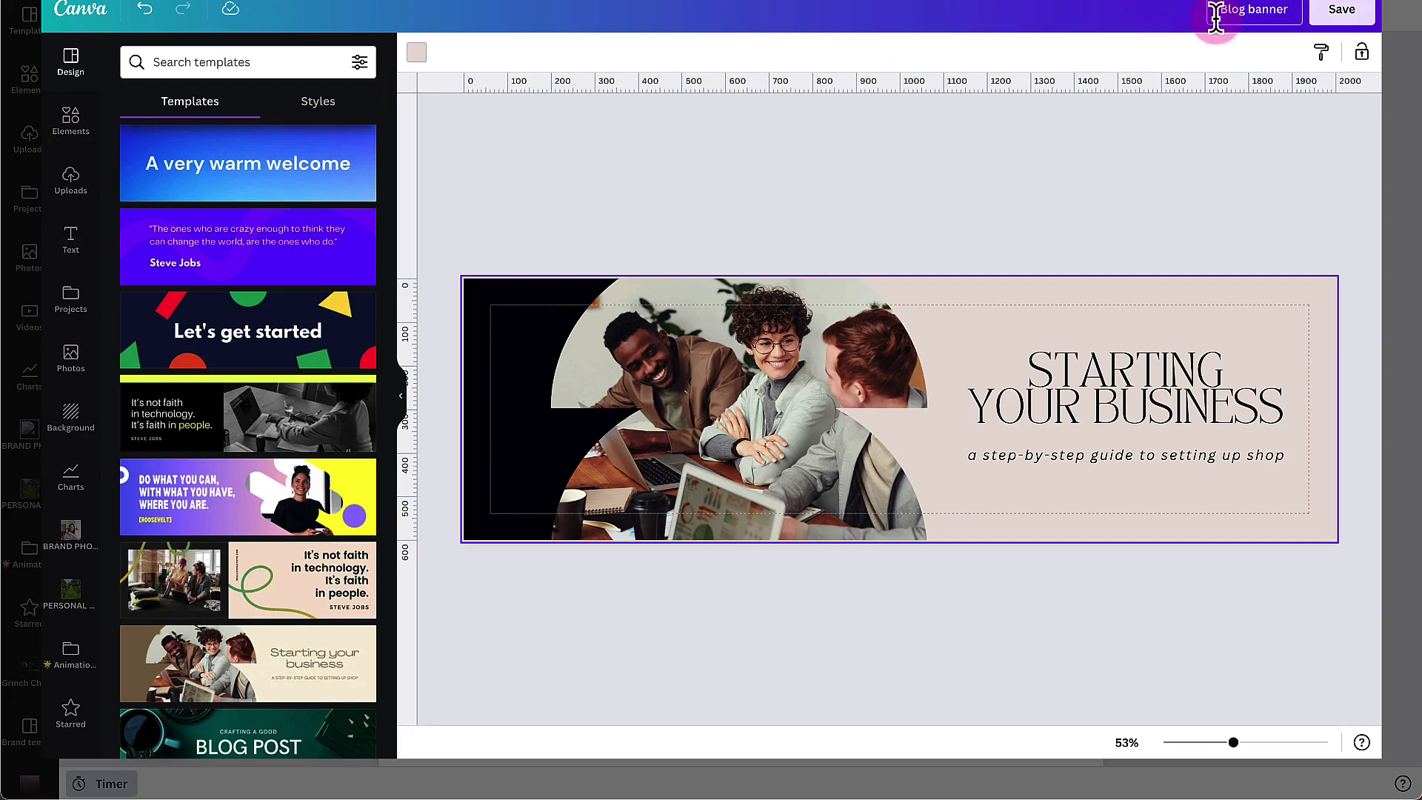
left_click(1341, 11)
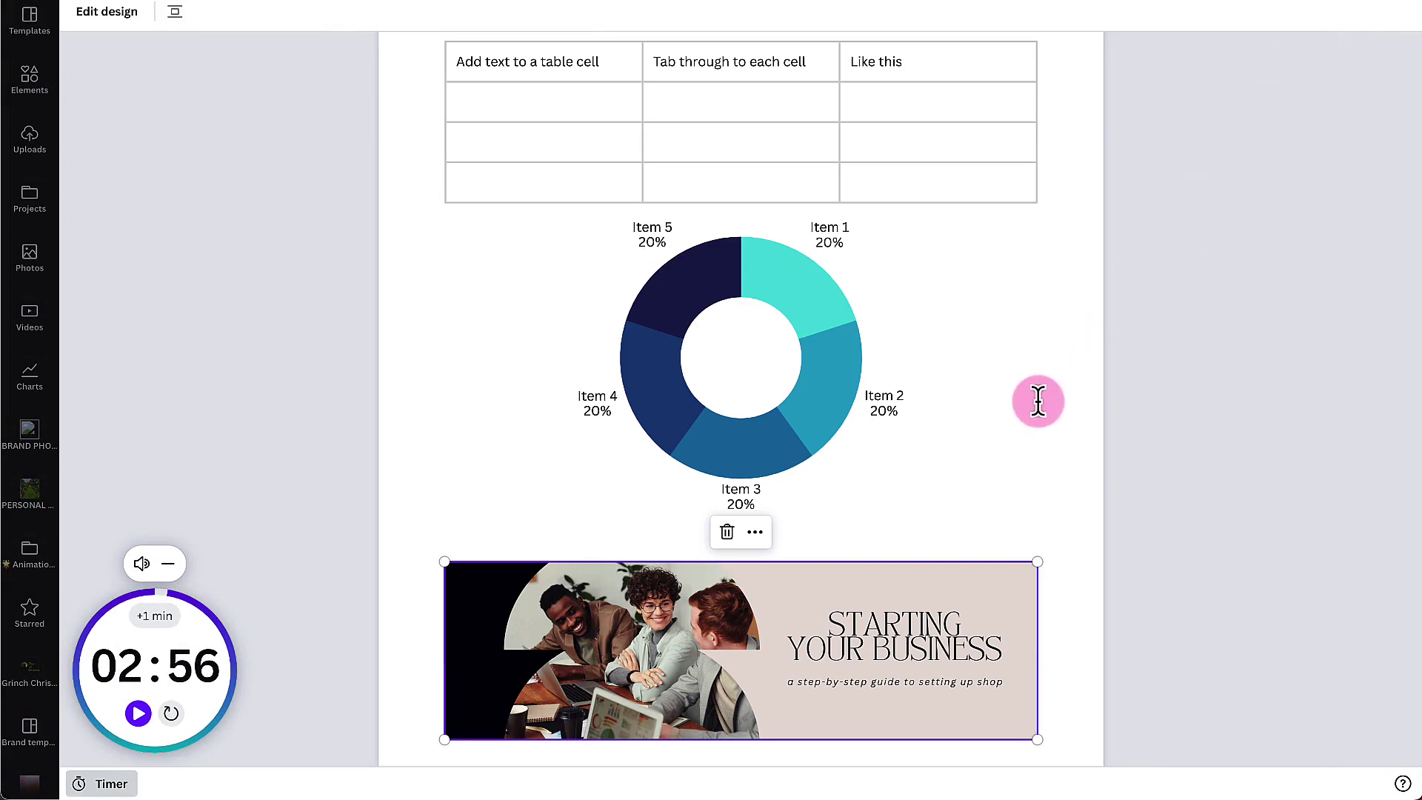
scroll(1038, 401, "down", 2)
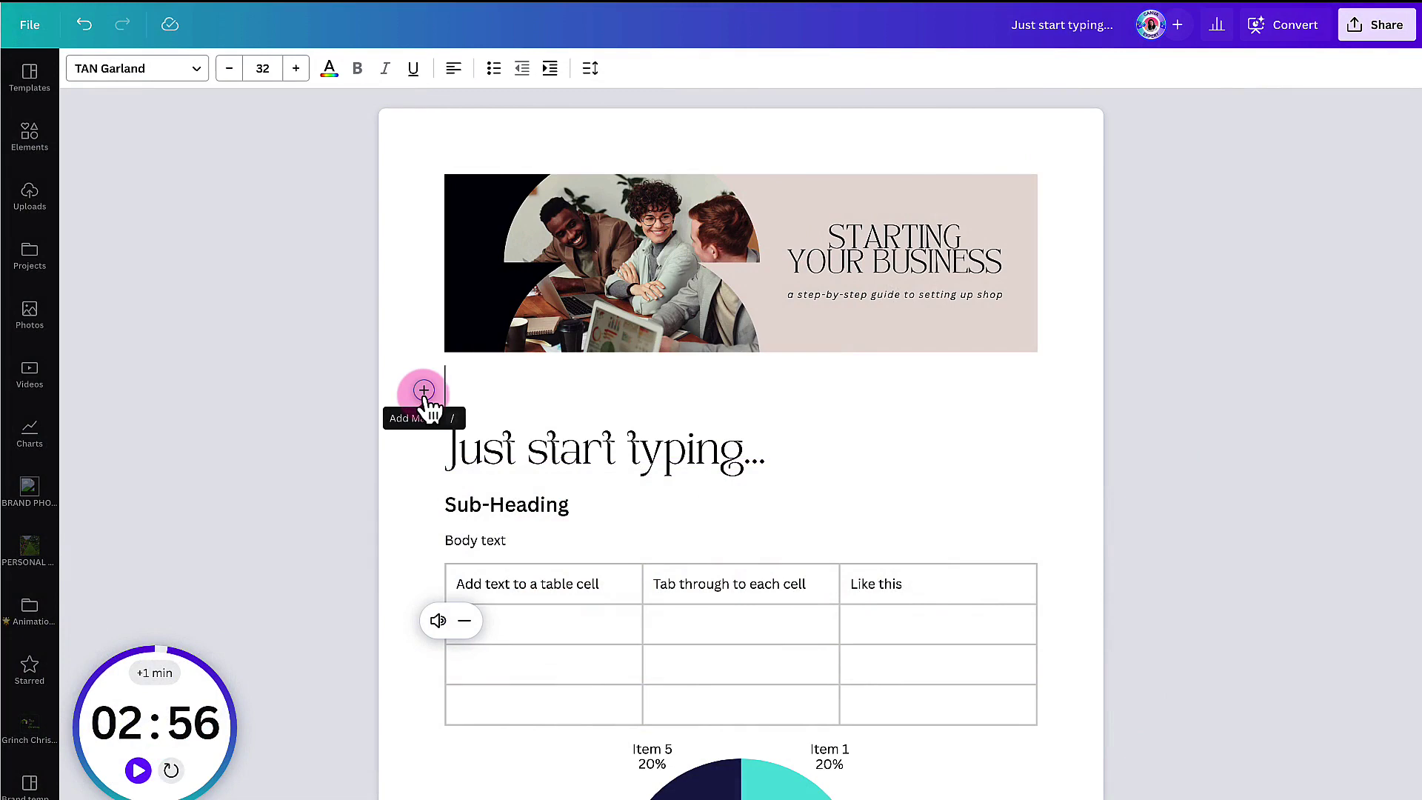
Insert a Magic Write block on the empty line below the banner
left_click(425, 391)
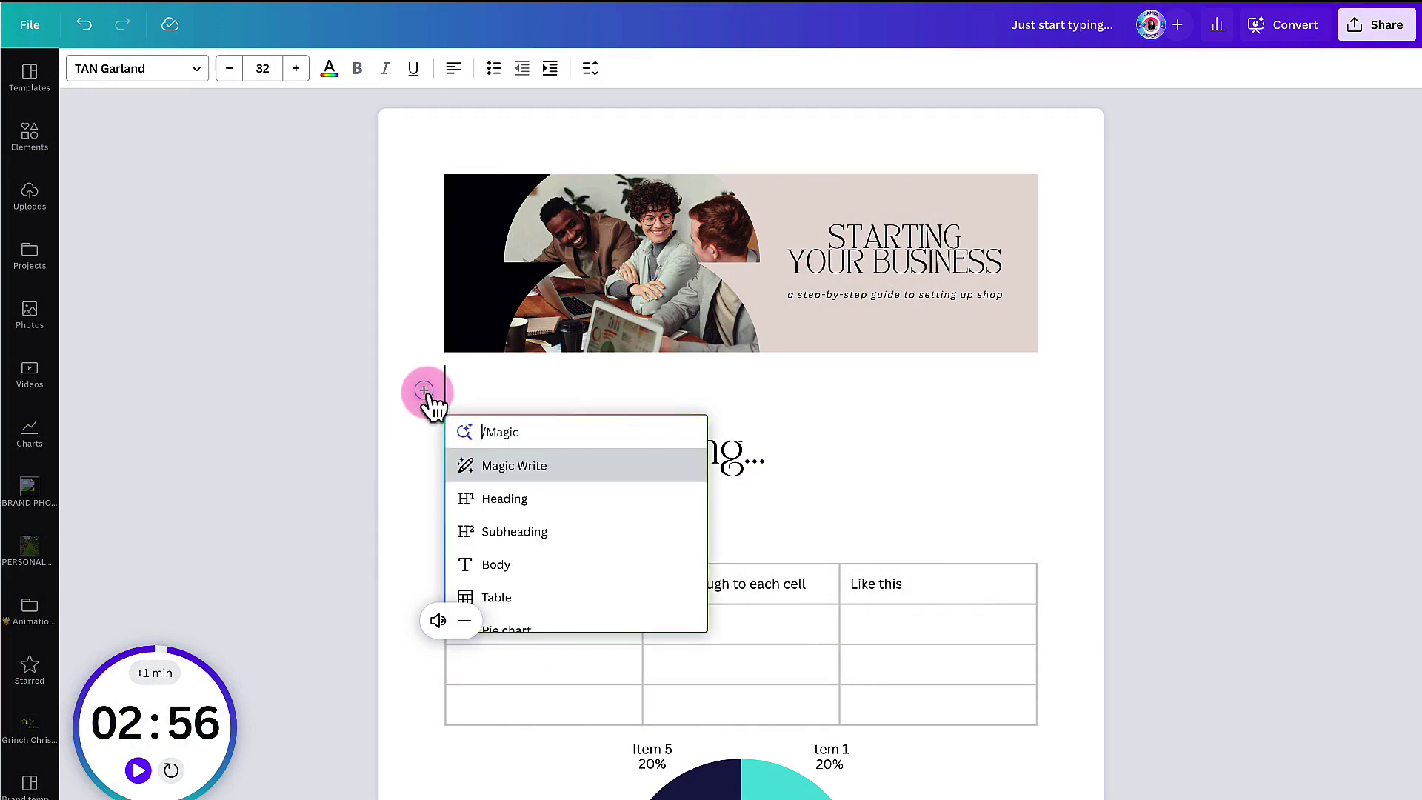
left_click(482, 467)
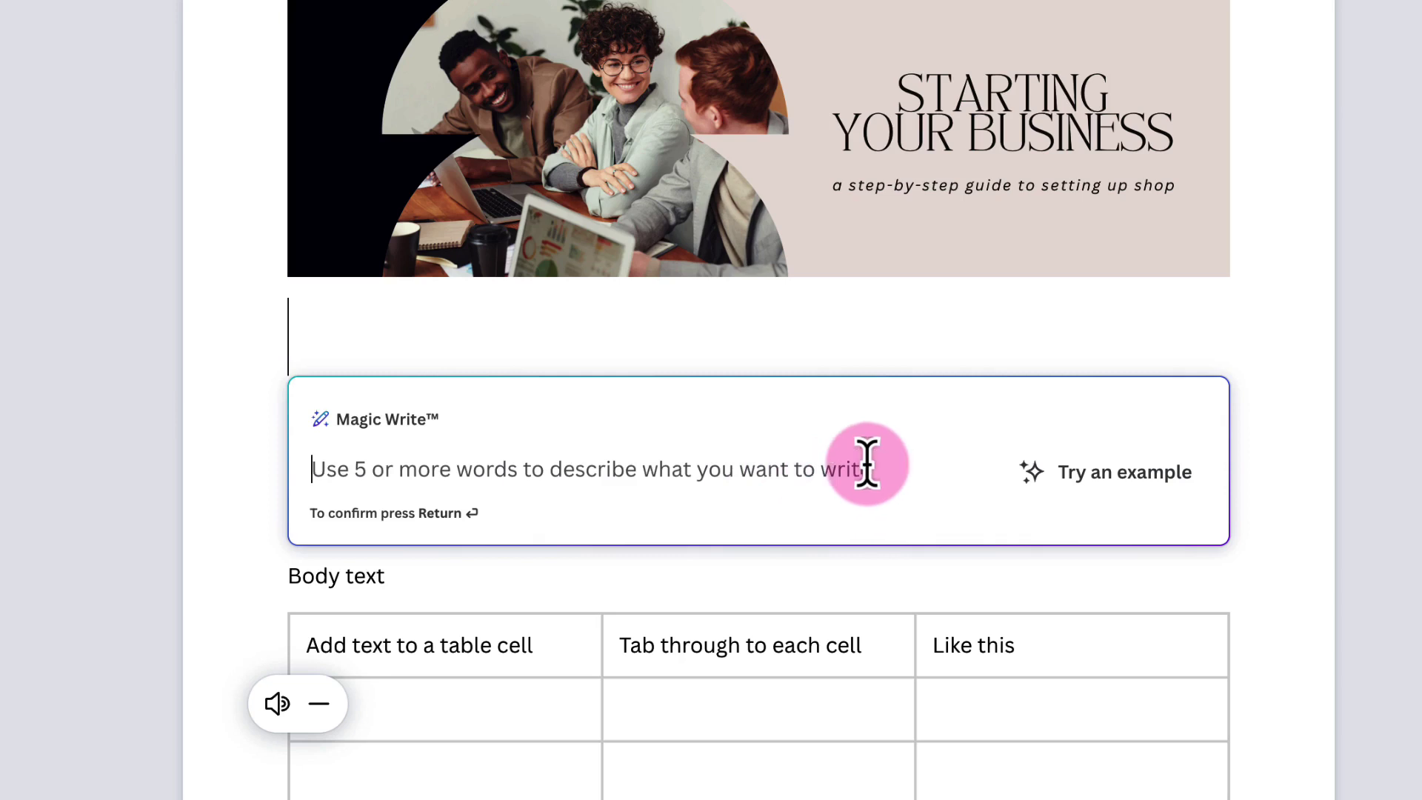
Generate an outline with Magic Write from the prompt 'Write a new blog outline for a product launch'
left_click(1122, 495)
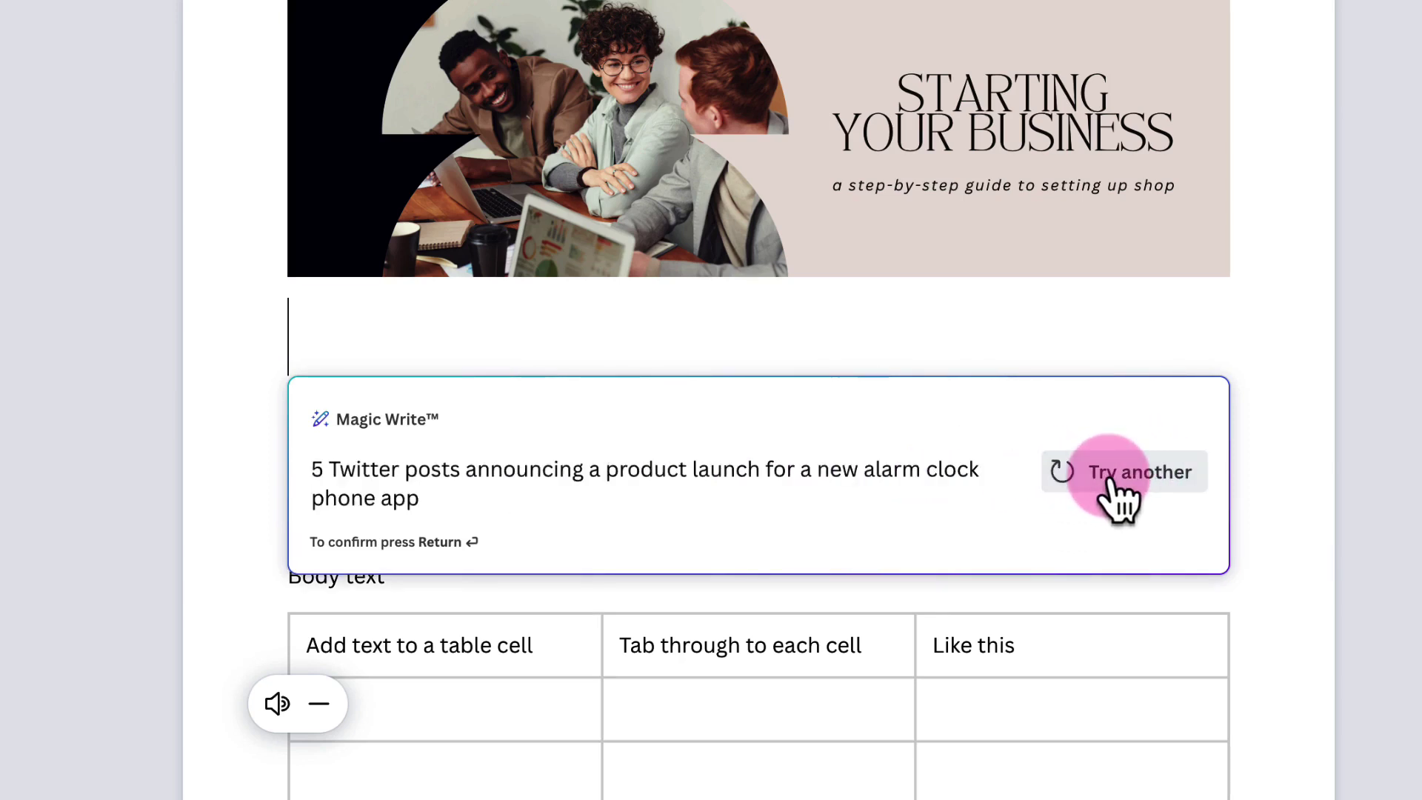
left_click(1094, 500)
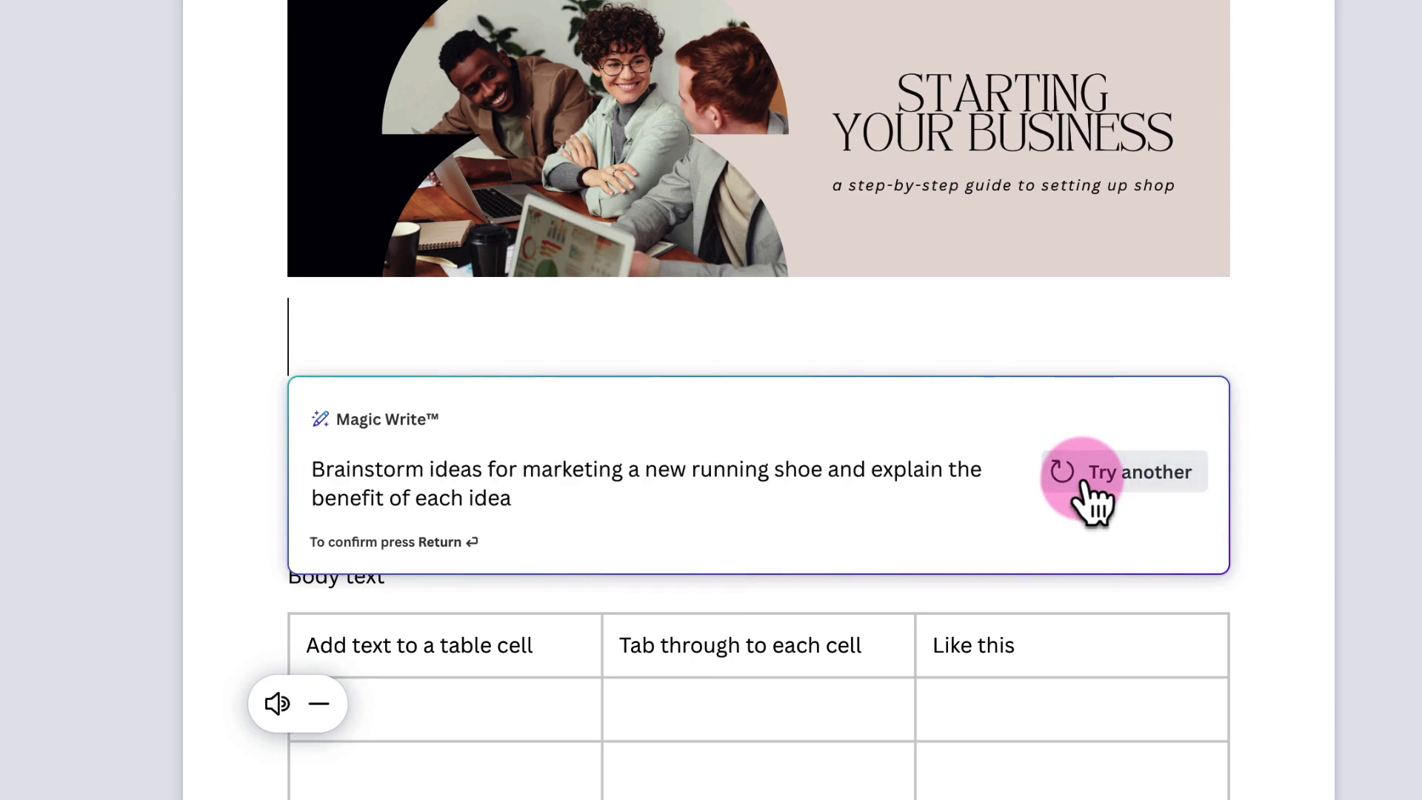
key("ctrl+a")
type("Write a new blog outline for a pr")
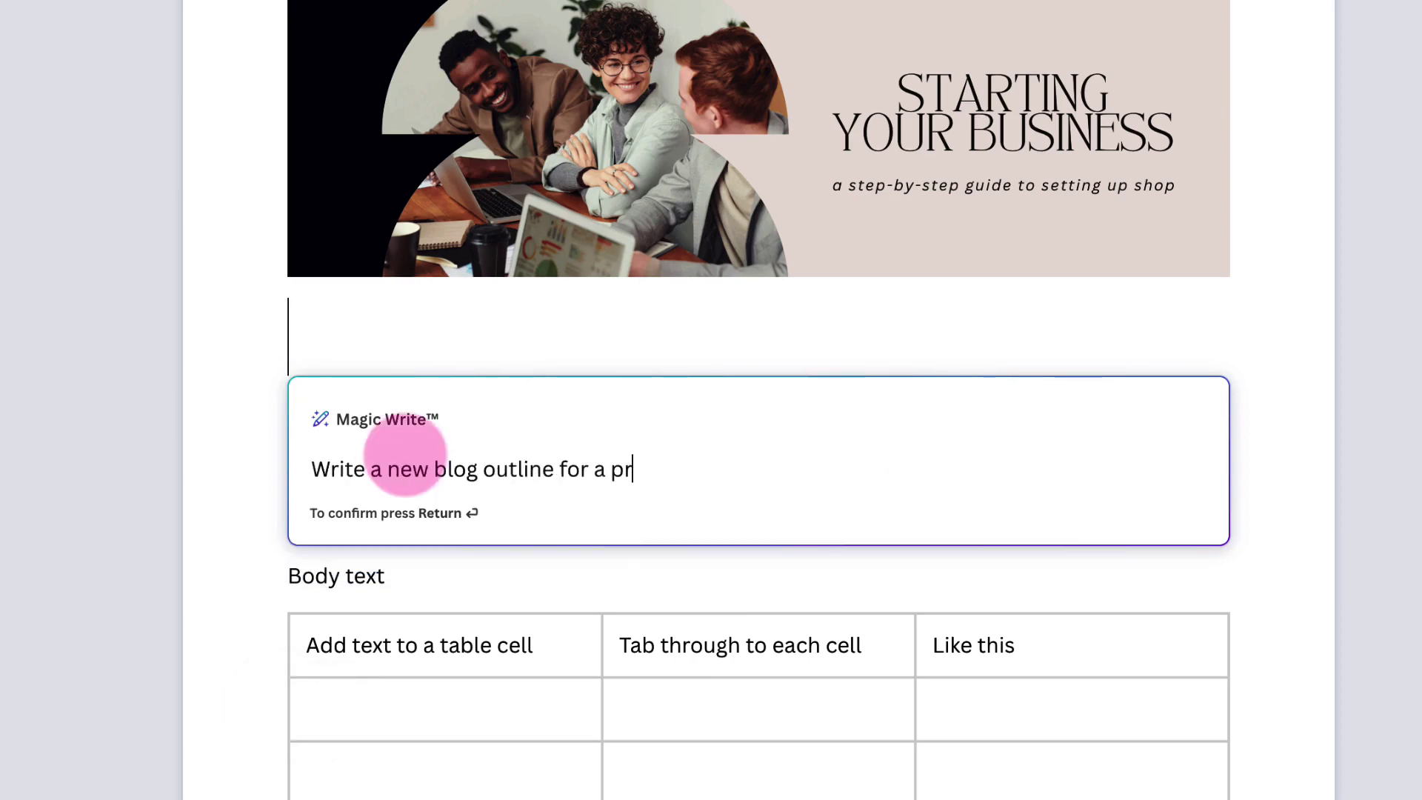
type("oduct launch")
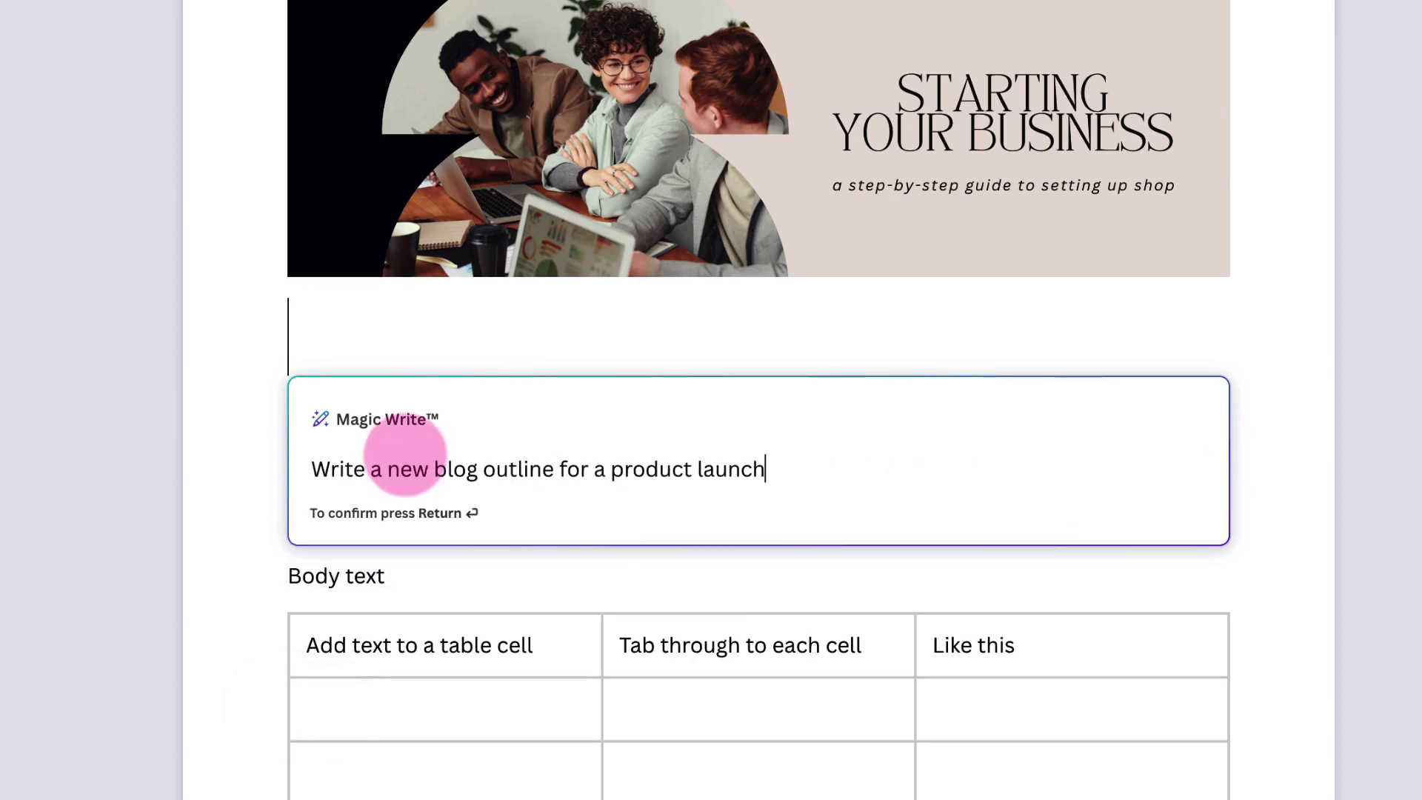
key("Return")
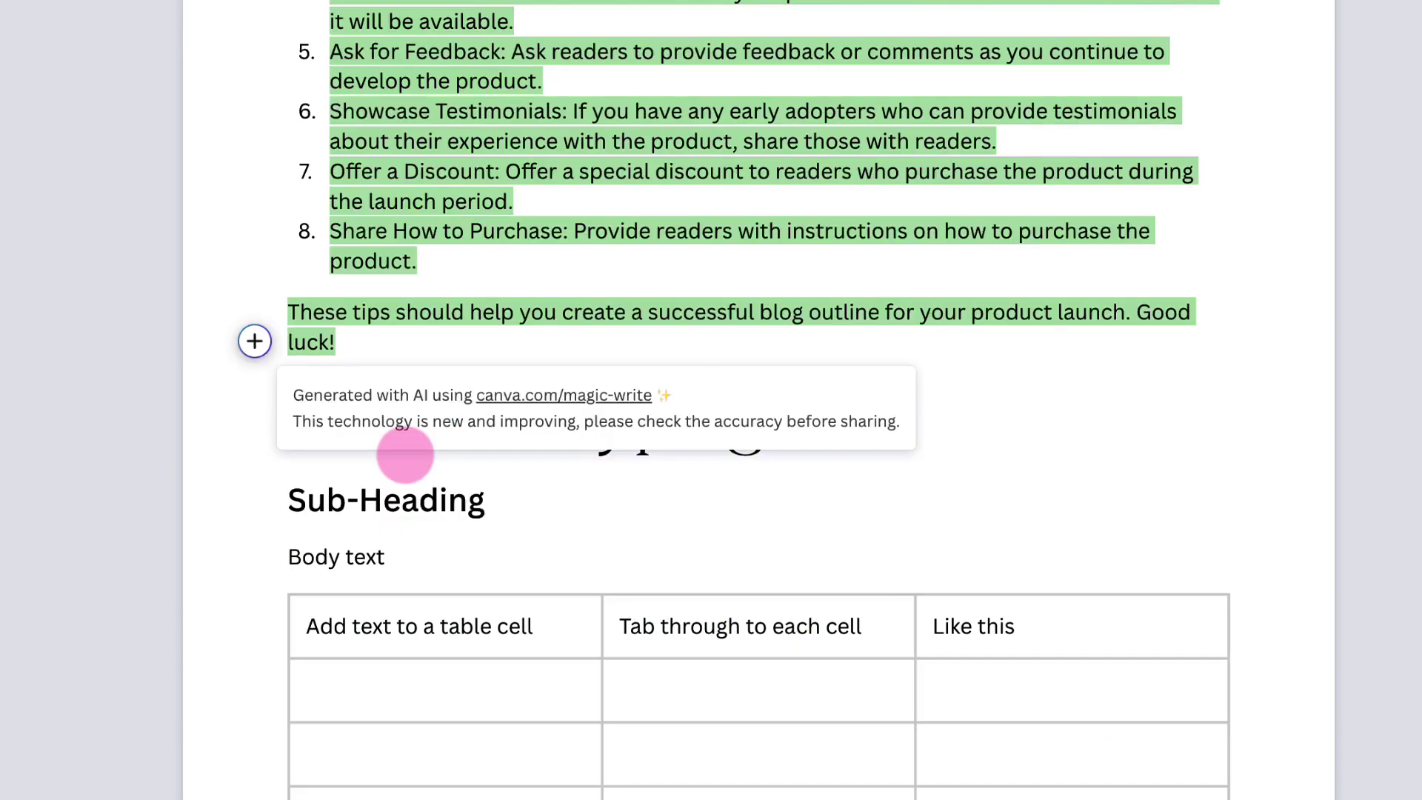
scroll(361, 268, "up", 2)
scroll(360, 268, "up", 1)
scroll(361, 267, "up", 1)
scroll(361, 266, "up", 2)
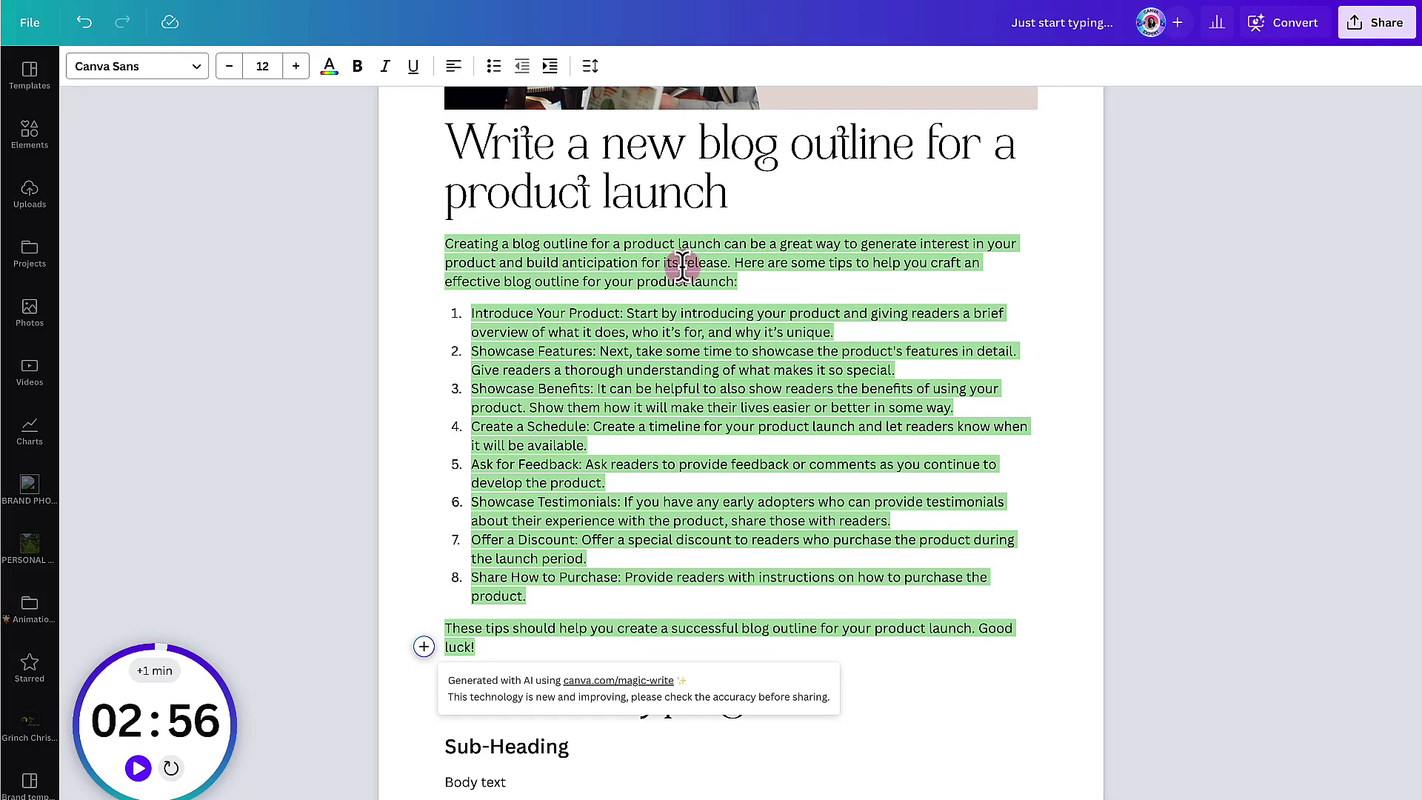
left_click(480, 299)
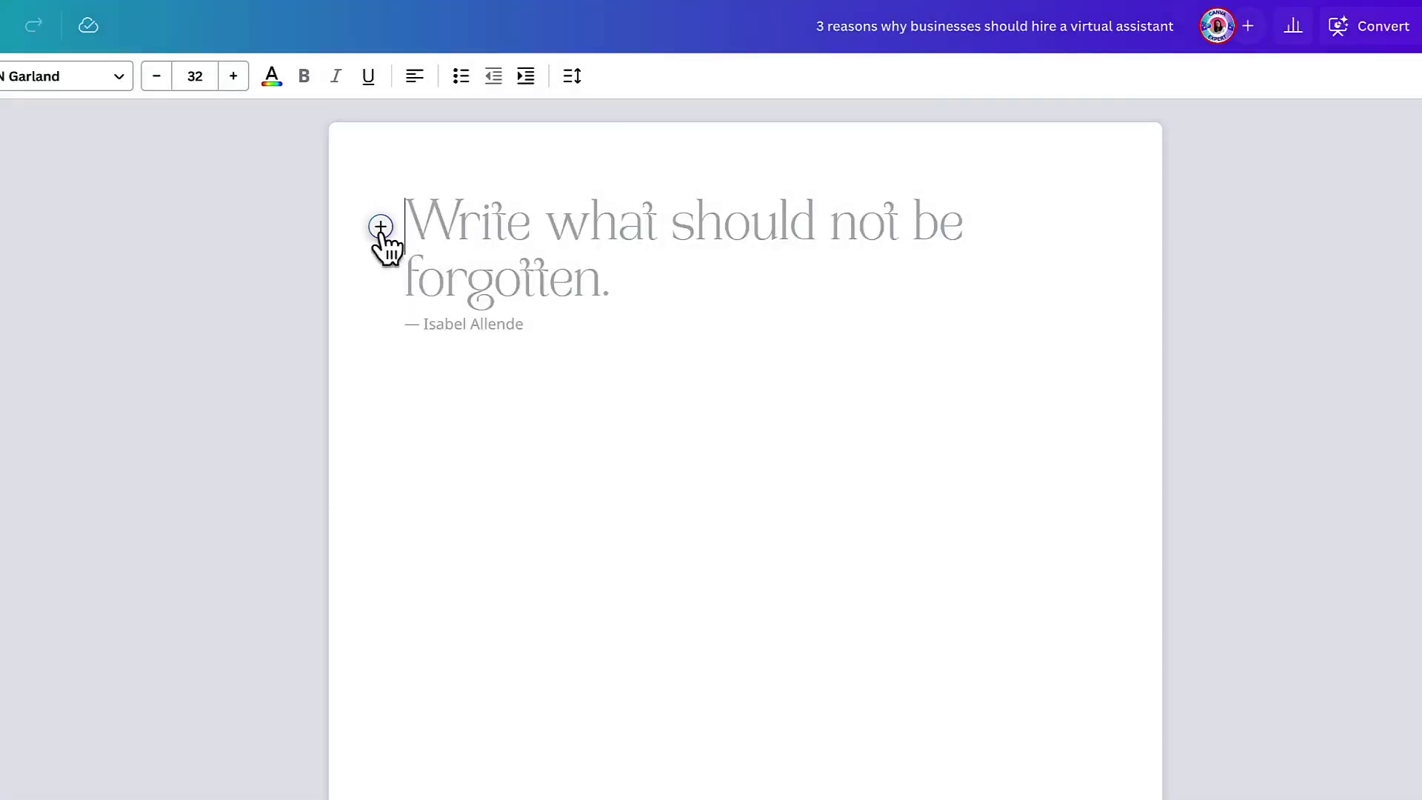
Generate '3 reasons why businesses should hire a virtual assistant' with Magic Write, then select two reasons' text
left_click(379, 226)
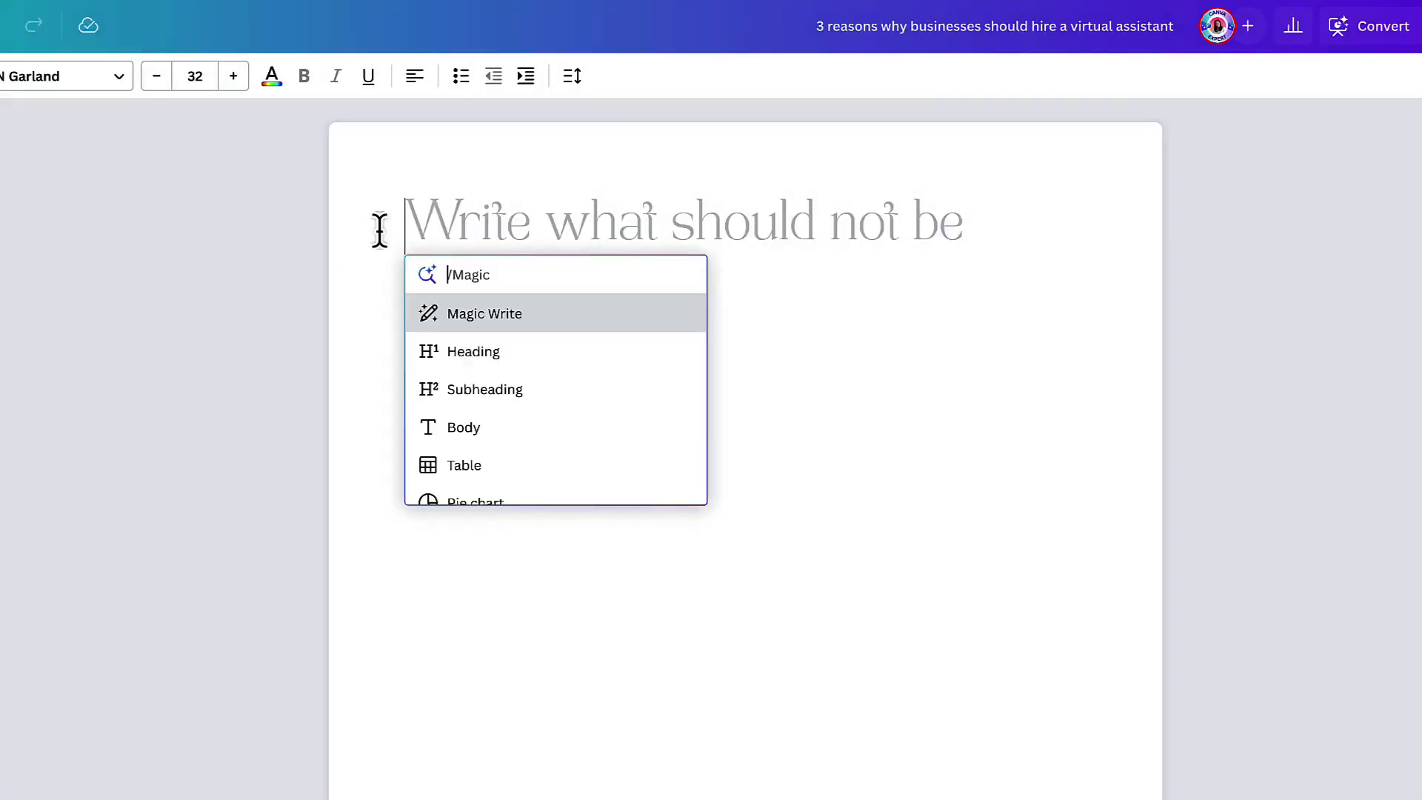
left_click(458, 317)
type("3 reasons why businesses should hire a virtual assistant")
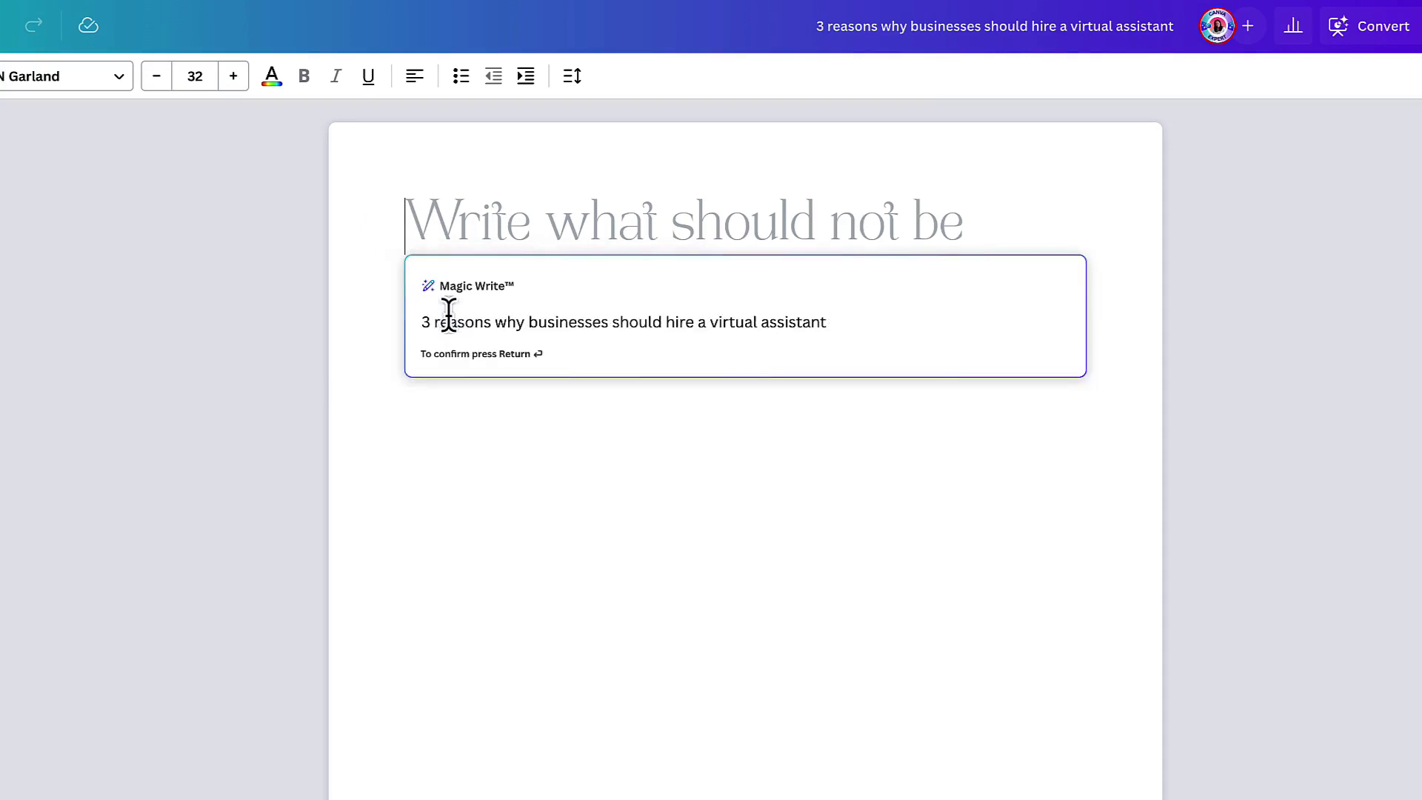
key("Return")
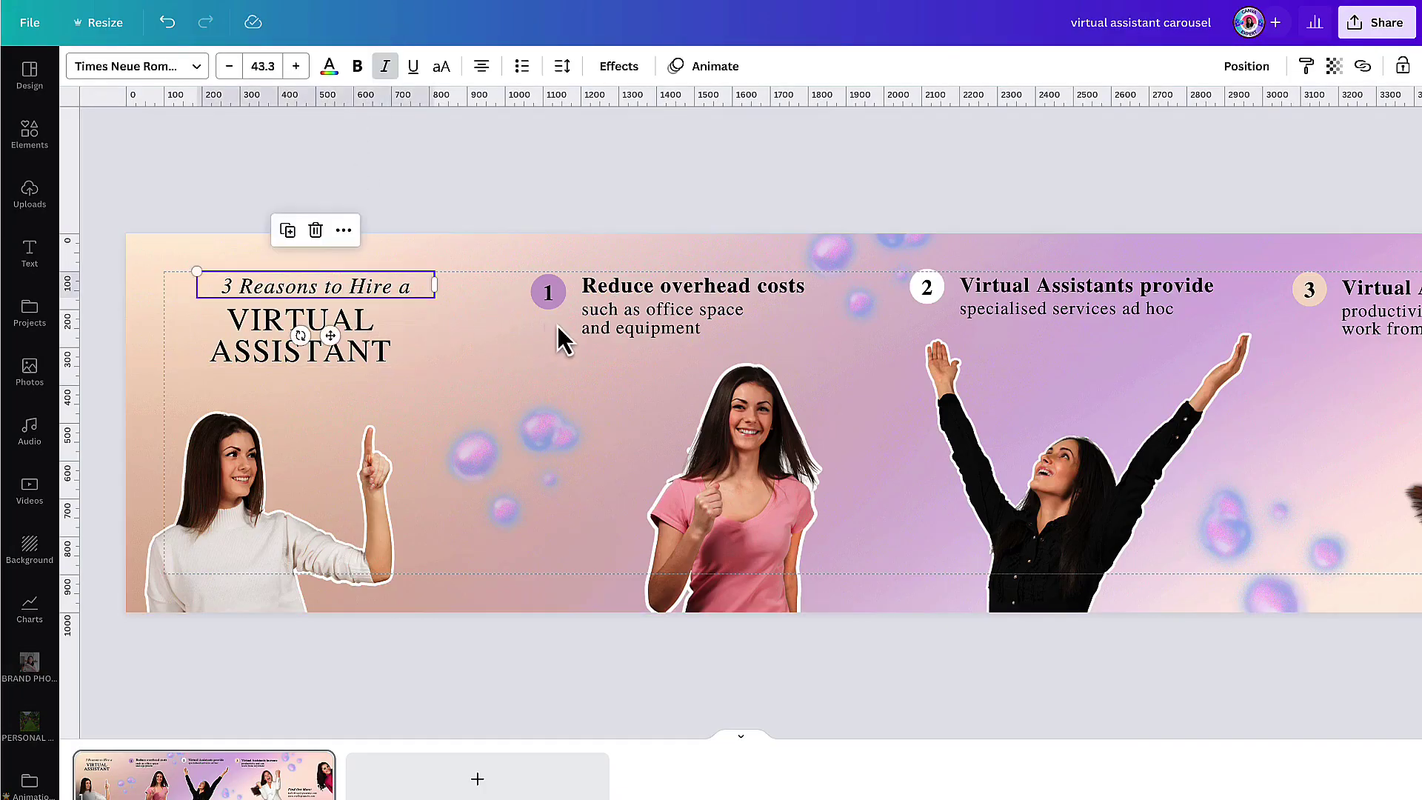
left_click(603, 317)
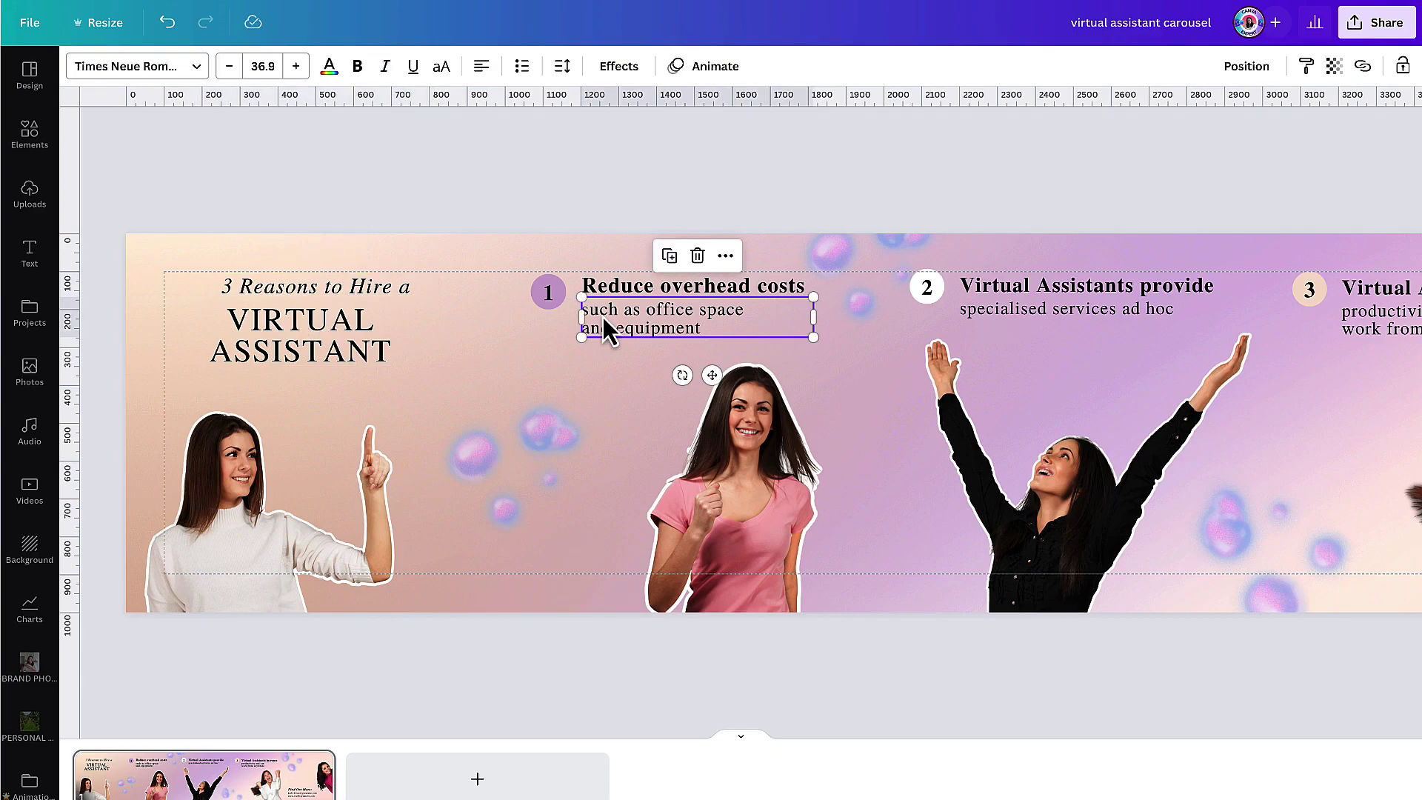
left_click(994, 317)
scroll(986, 367, "right", 3)
scroll(986, 355, "right", 1)
scroll(986, 359, "right", 3)
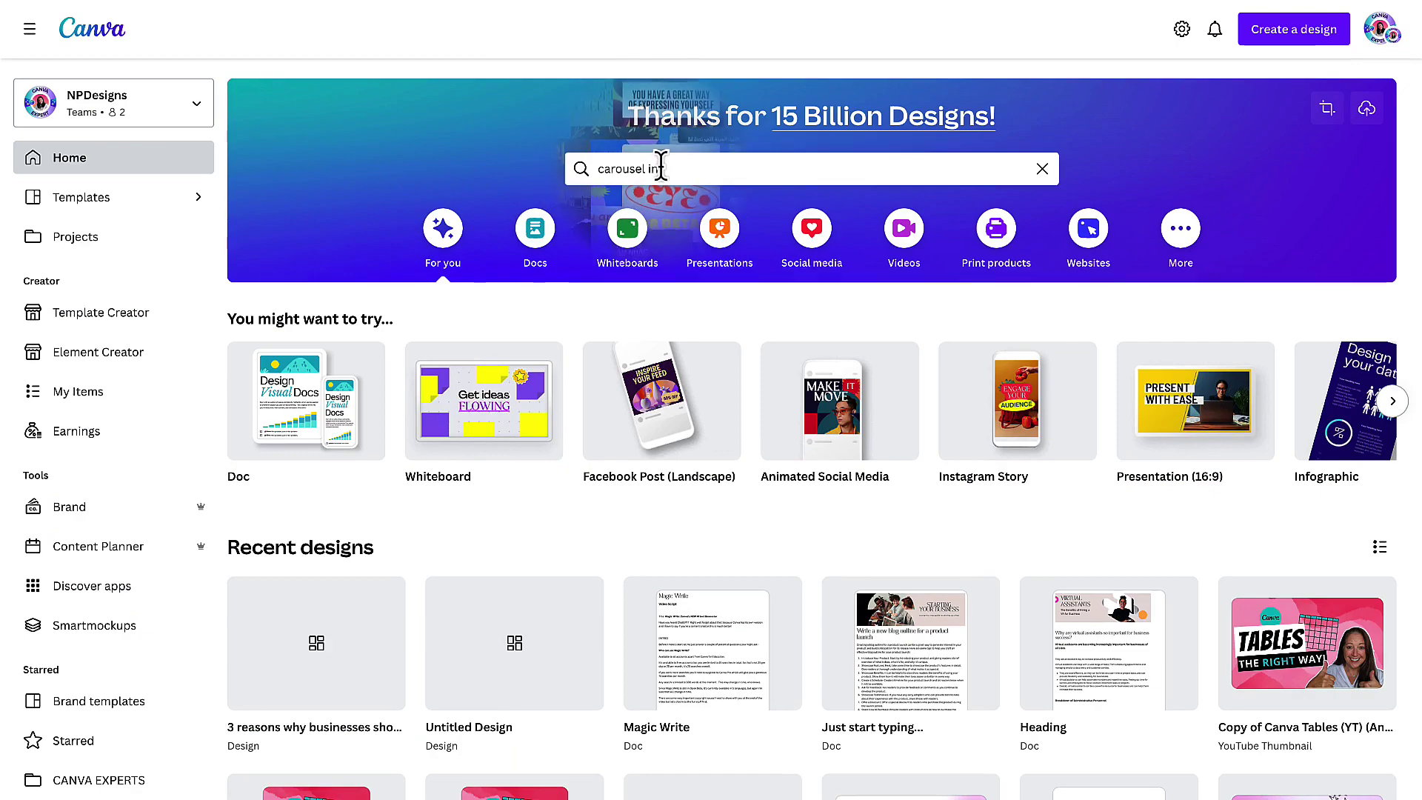
Show template results for the 'carousel instagram posts' home search suggestion
left_click(656, 169)
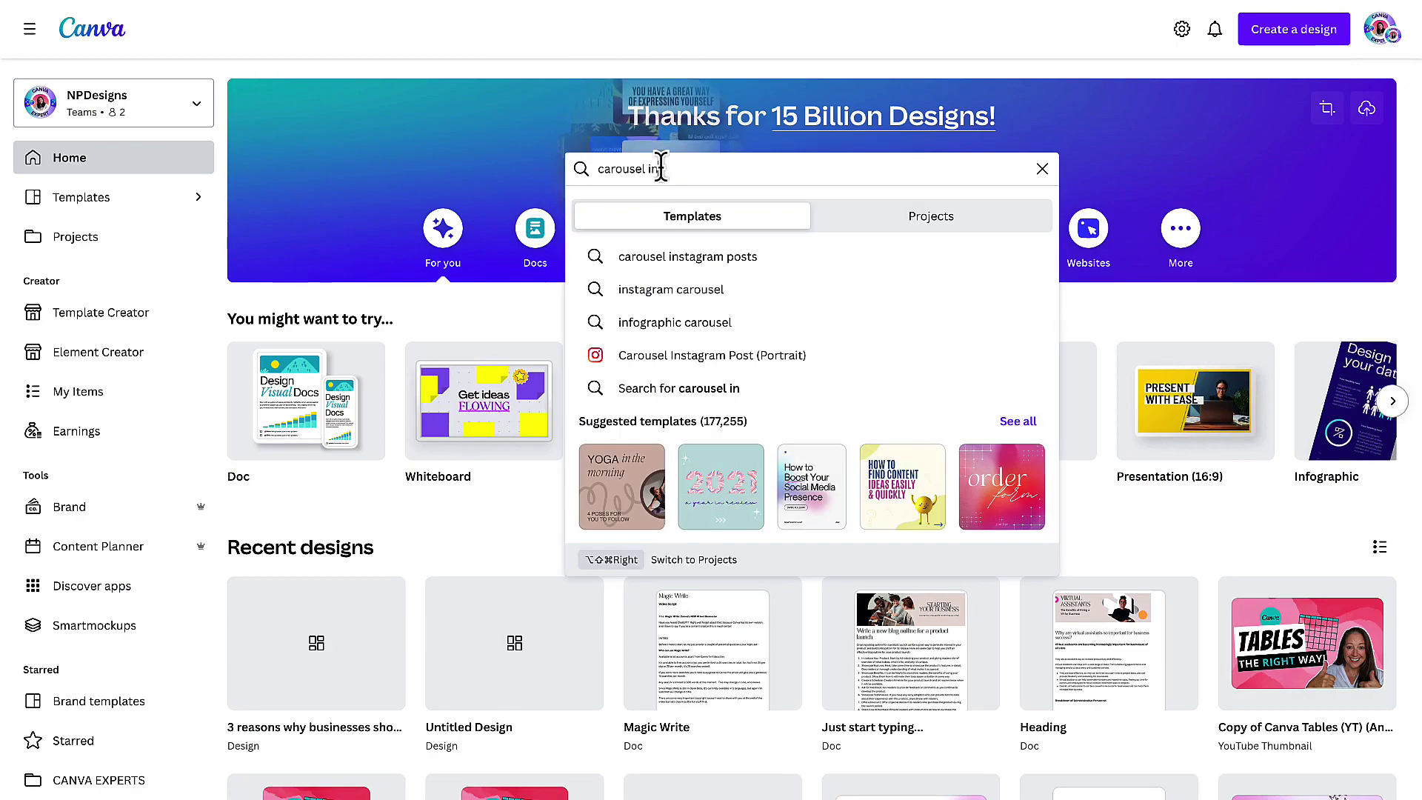
left_click(676, 262)
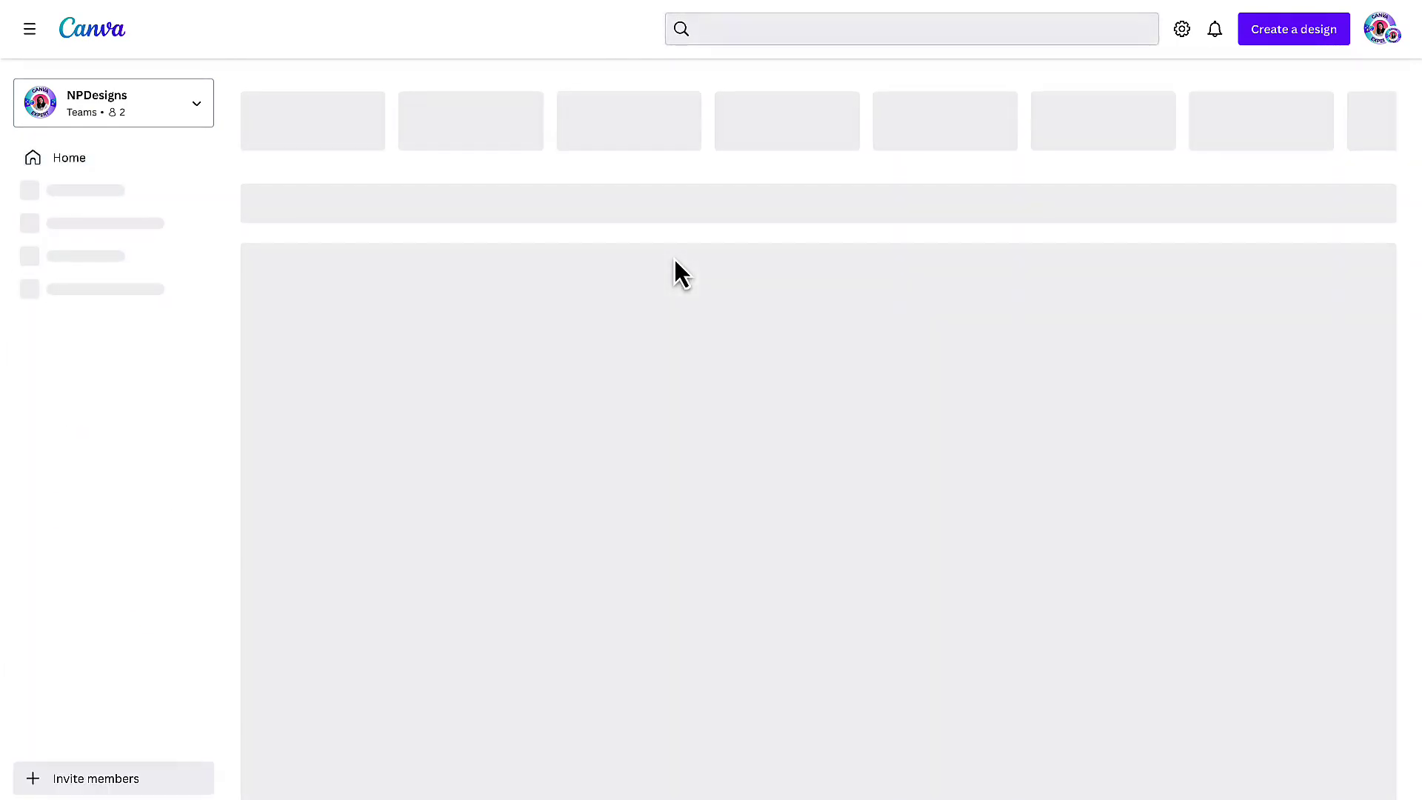
mouse_move(523, 332)
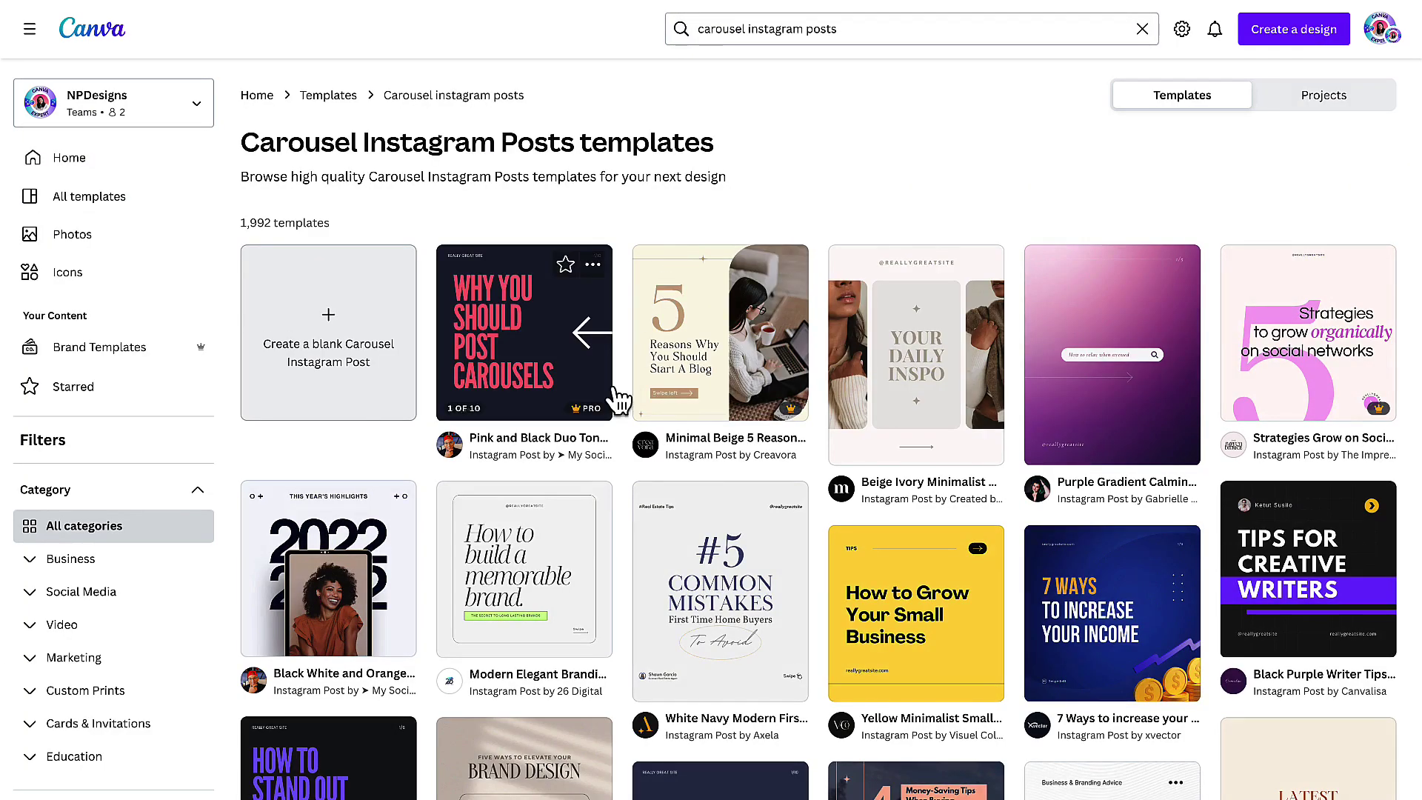
scroll(619, 400, "down", 2)
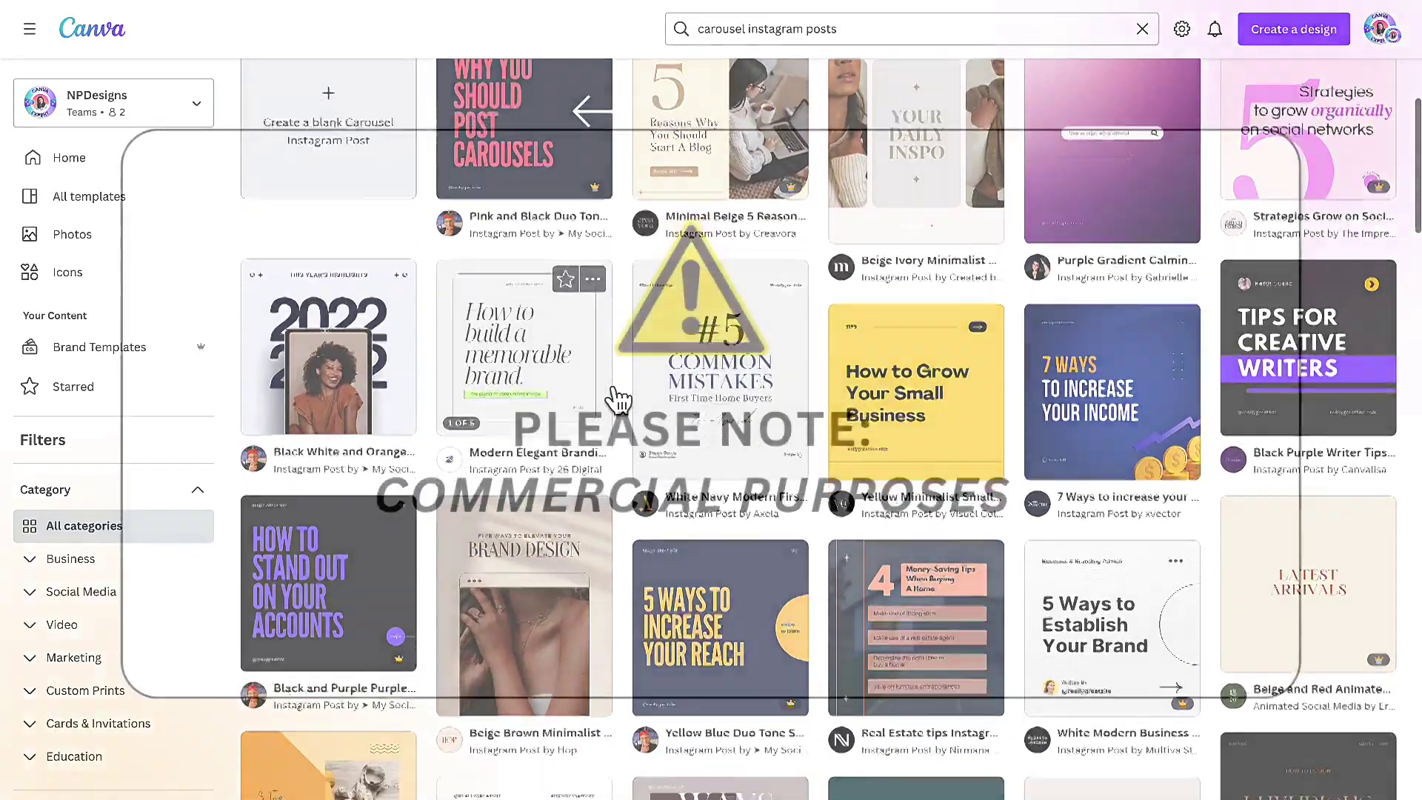